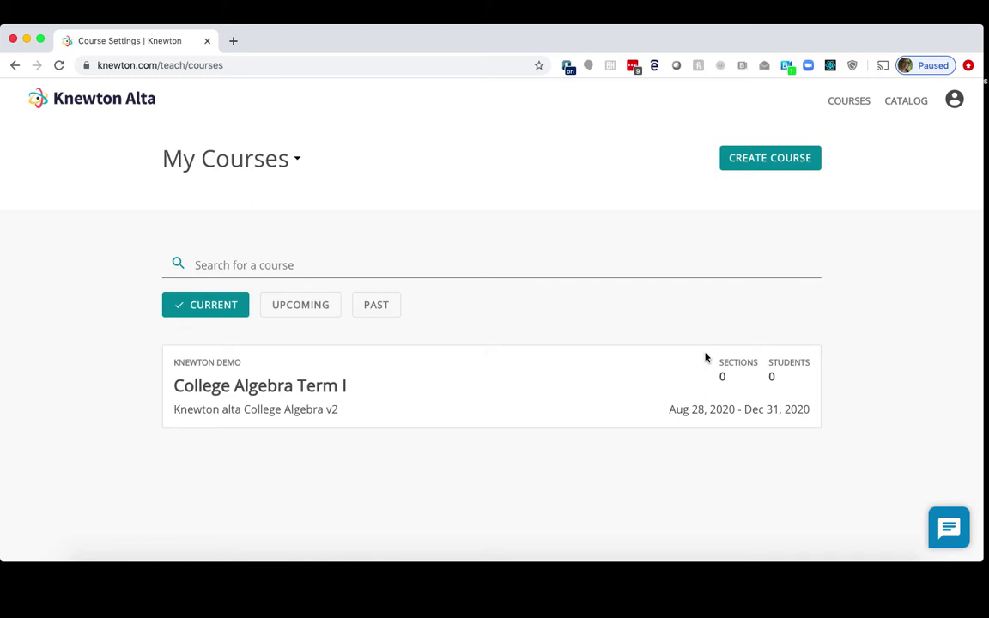
Copy the course copy link from the settings of College Algebra Term I.
{"action": "left_click", "coordinate": [246, 381]}
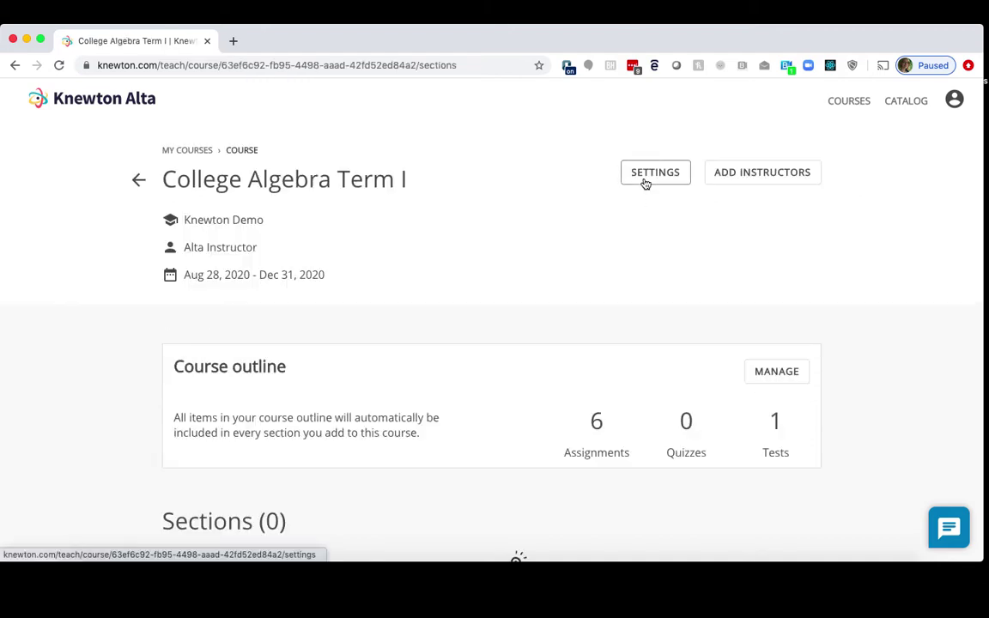
{"action": "left_click", "coordinate": [648, 174]}
{"action": "scroll", "coordinate": [553, 292], "scroll_direction": "down", "scroll_amount": 10}
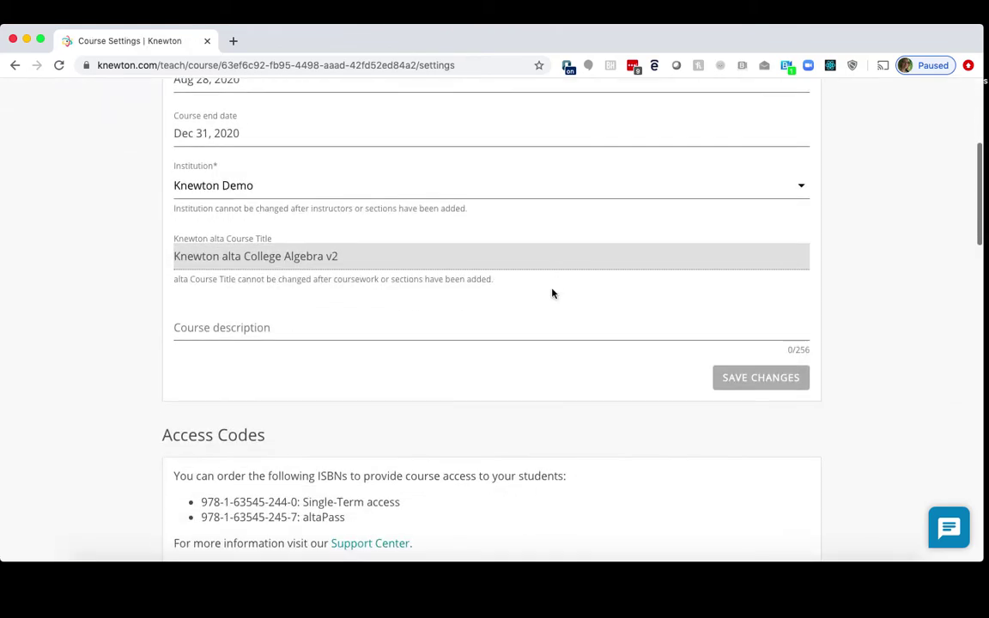
{"action": "scroll", "coordinate": [552, 294], "scroll_direction": "down", "scroll_amount": 10}
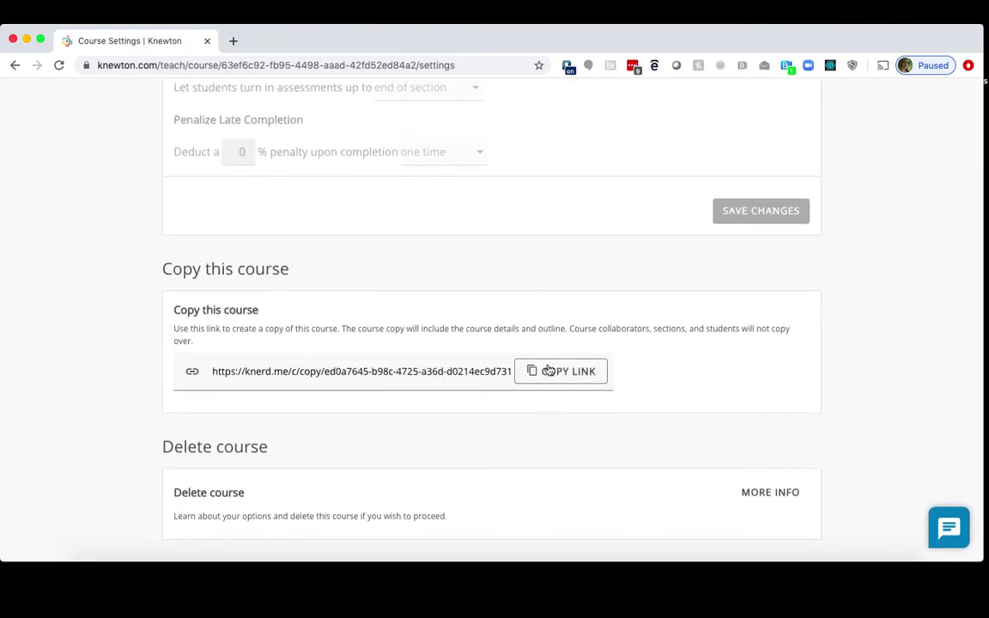
{"action": "left_click", "coordinate": [548, 371]}
Return to My Courses and load the copied course link in the browser.
{"action": "scroll", "coordinate": [457, 357], "scroll_direction": "up", "scroll_amount": 20}
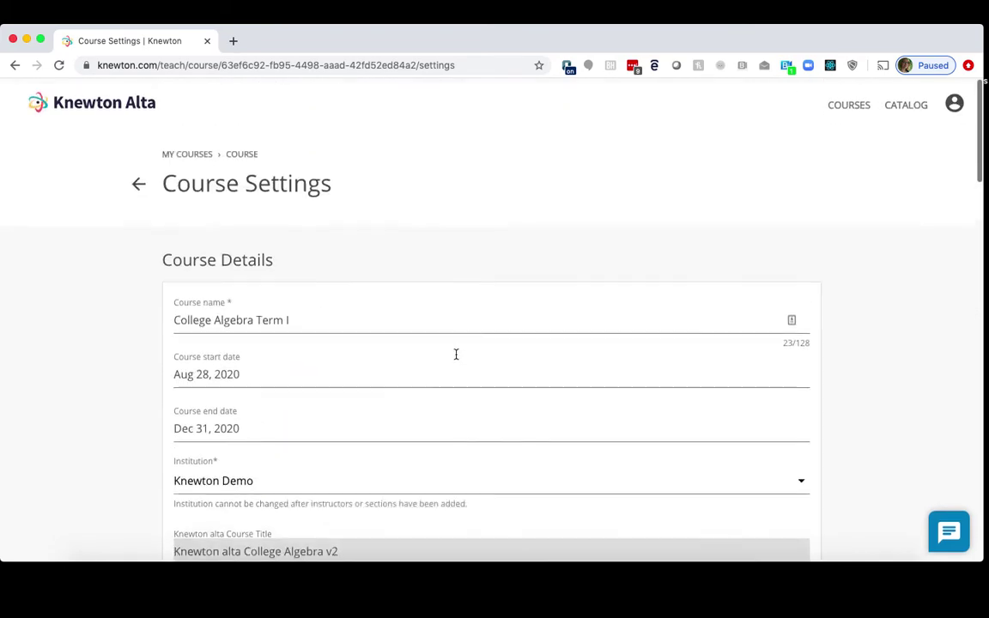
{"action": "left_click", "coordinate": [182, 153]}
{"action": "left_click", "coordinate": [200, 68]}
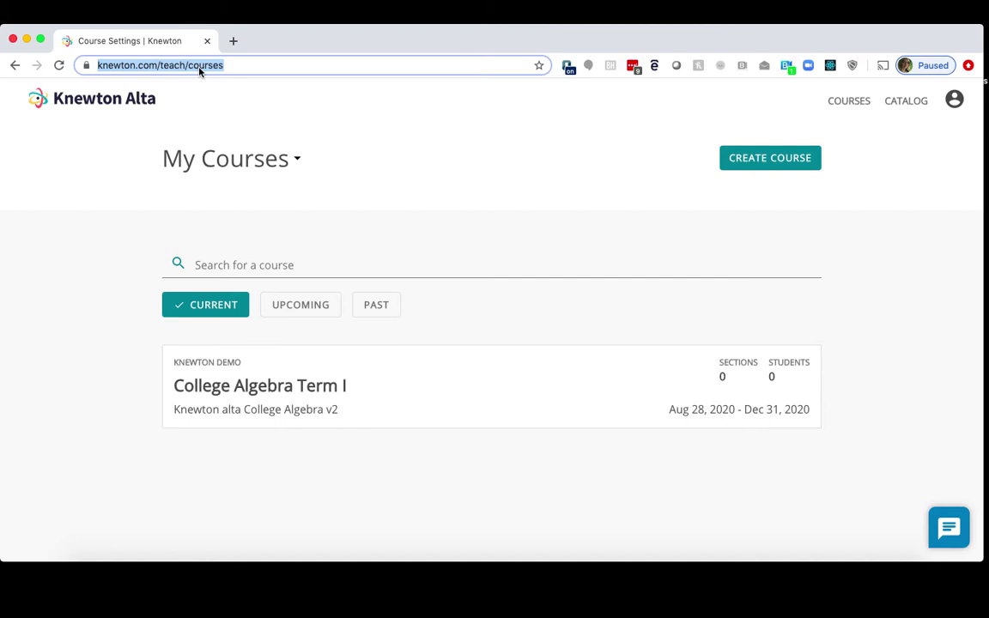
{"action": "key", "text": "super+v"}
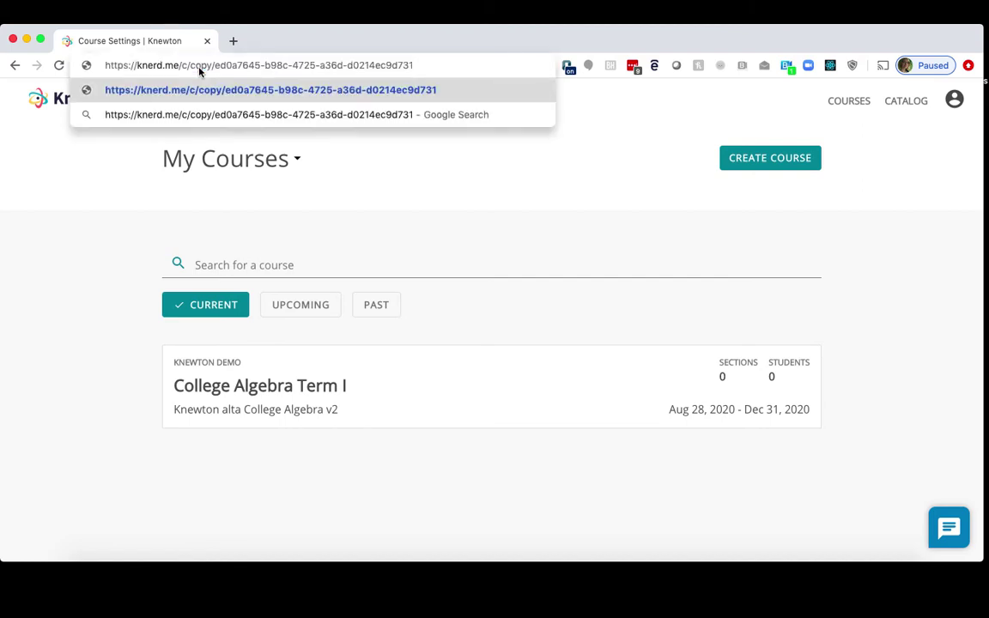
{"action": "key", "text": "Return"}
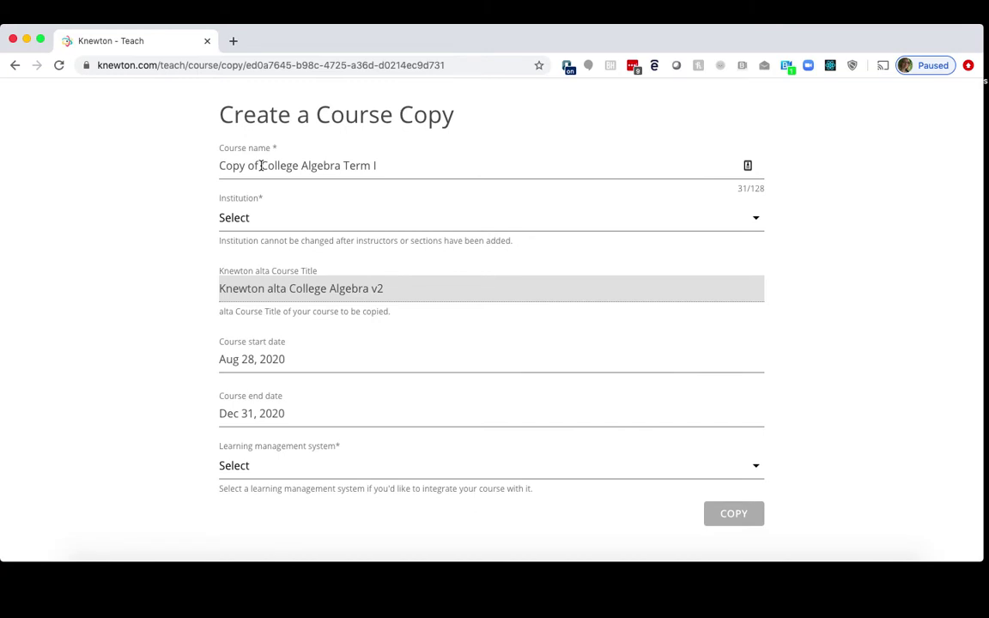
Name the course copy College Algebra Term II and select Knewton Demo as its institution.
{"action": "left_click_drag", "start_coordinate": [261, 166], "coordinate": [208, 166]}
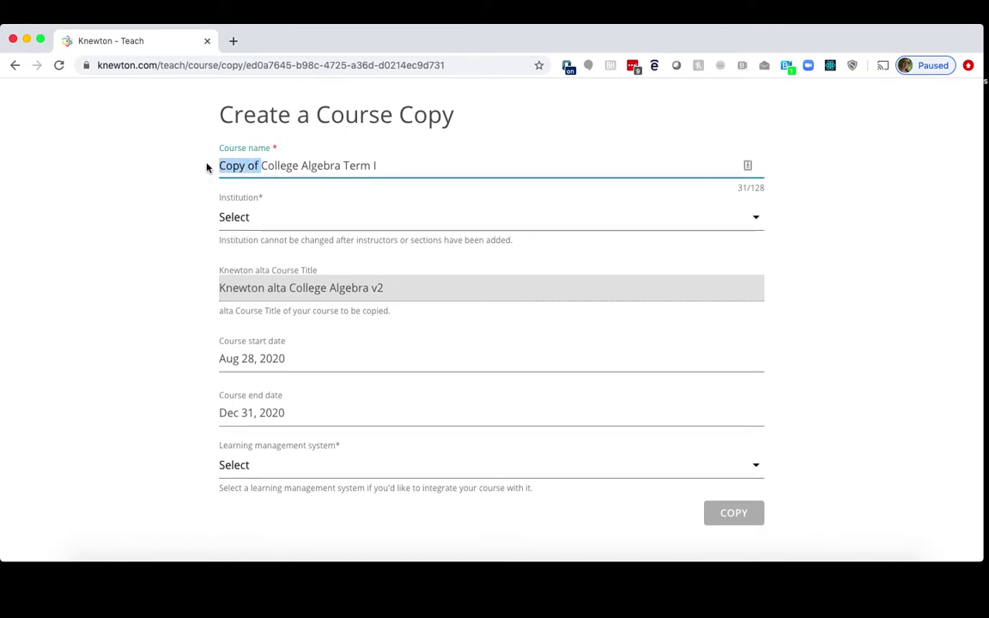
{"action": "key", "text": "BackSpace"}
{"action": "left_click", "coordinate": [364, 166]}
{"action": "type", "text": "I"}
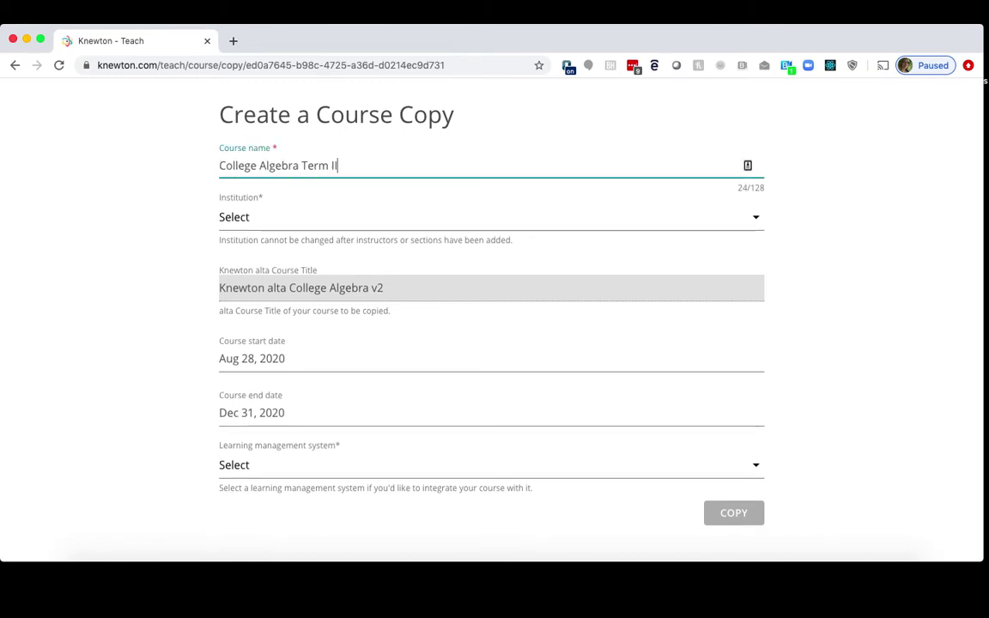
{"action": "left_click", "coordinate": [239, 217]}
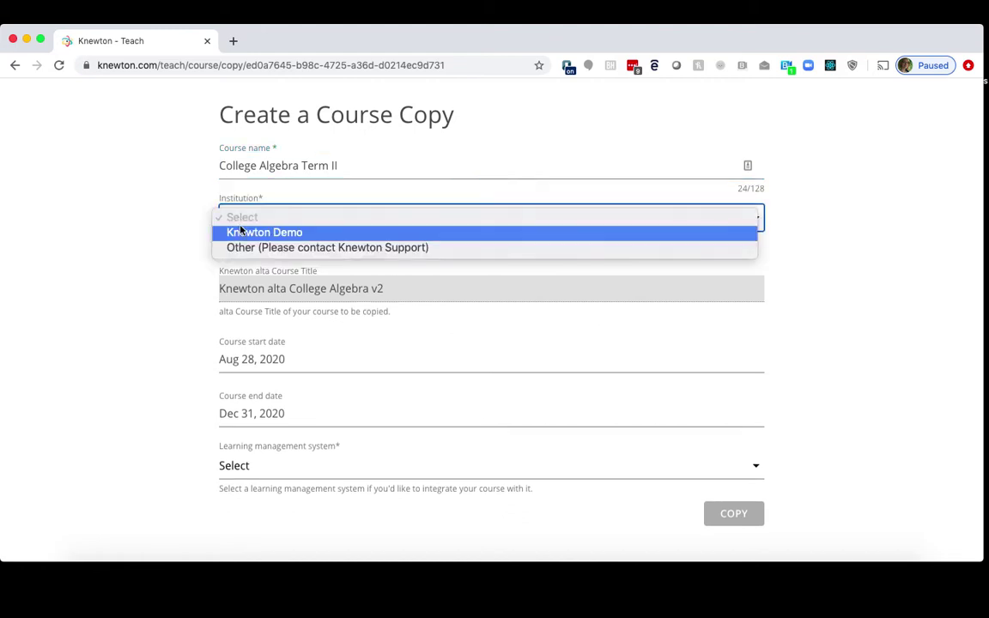
{"action": "left_click", "coordinate": [241, 233]}
Set the start date to Aug 29, 2020 and the learning management system to Canvas, and create the course copy.
{"action": "left_click", "coordinate": [259, 359]}
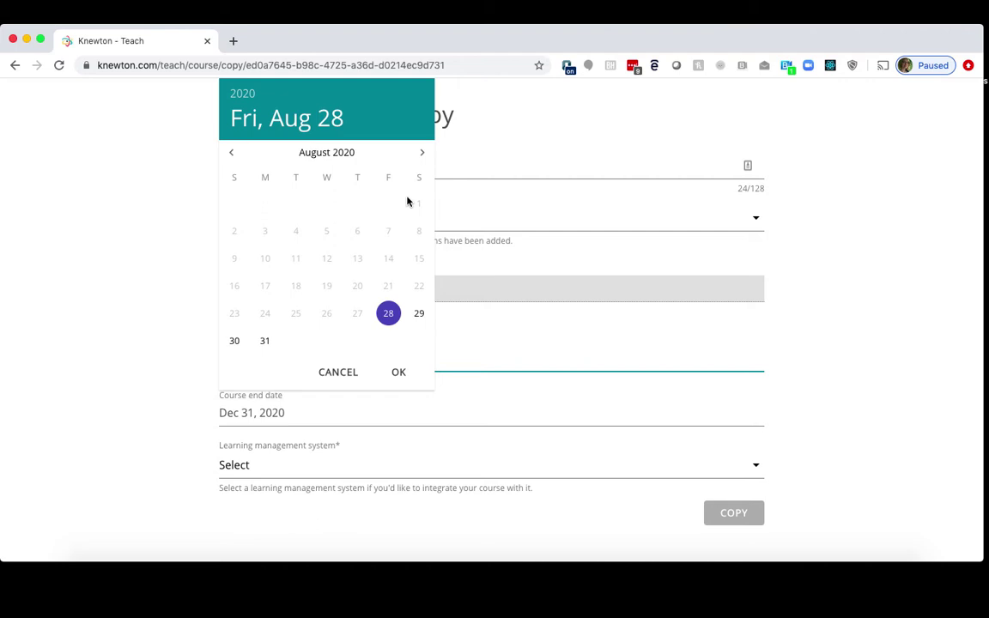
{"action": "left_click", "coordinate": [419, 314]}
{"action": "left_click", "coordinate": [399, 371]}
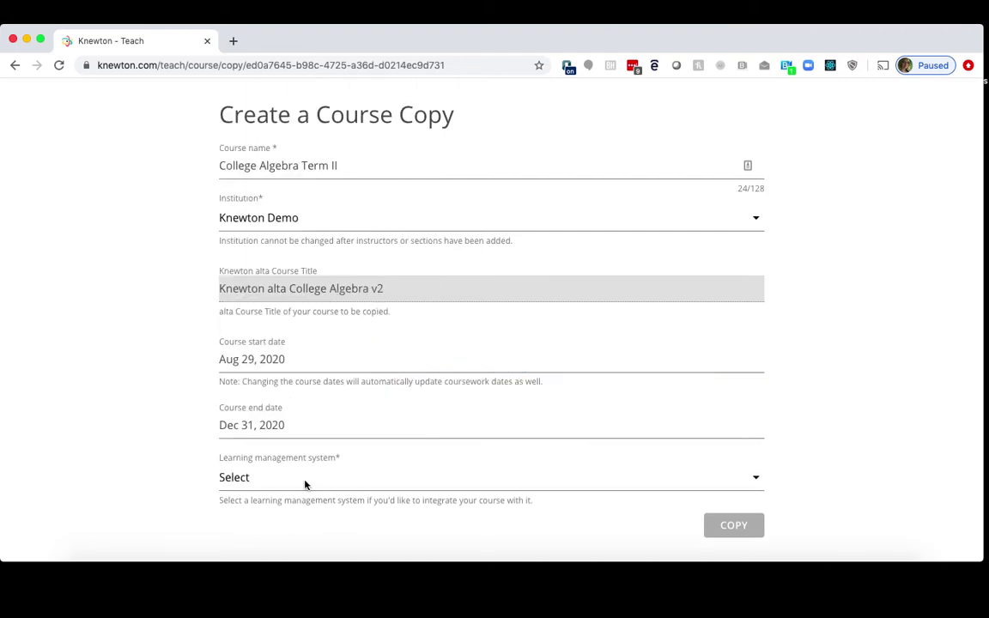
{"action": "left_click", "coordinate": [305, 484]}
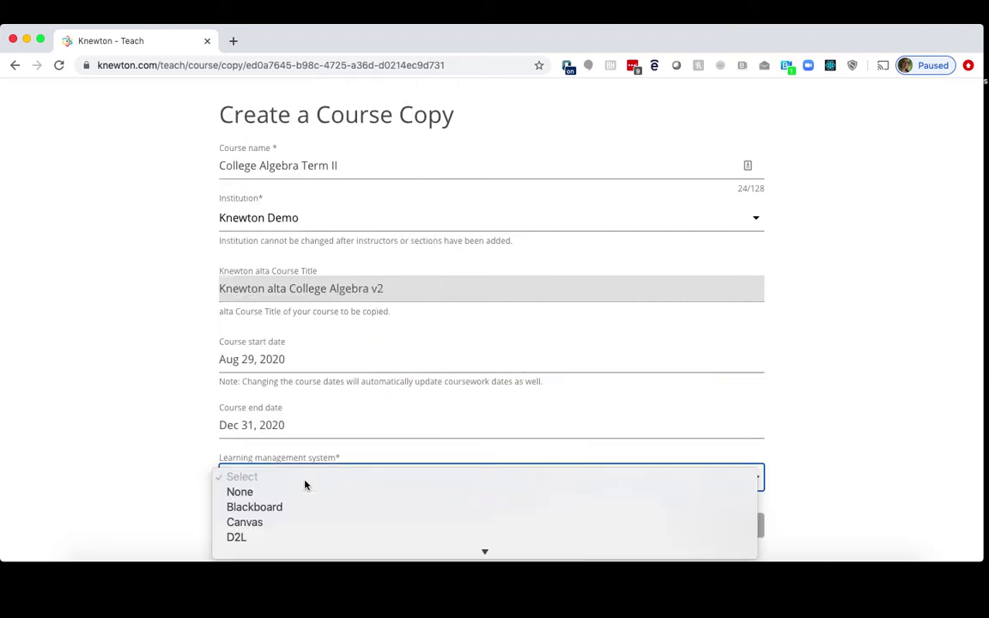
{"action": "left_click", "coordinate": [293, 524]}
{"action": "left_click", "coordinate": [744, 533]}
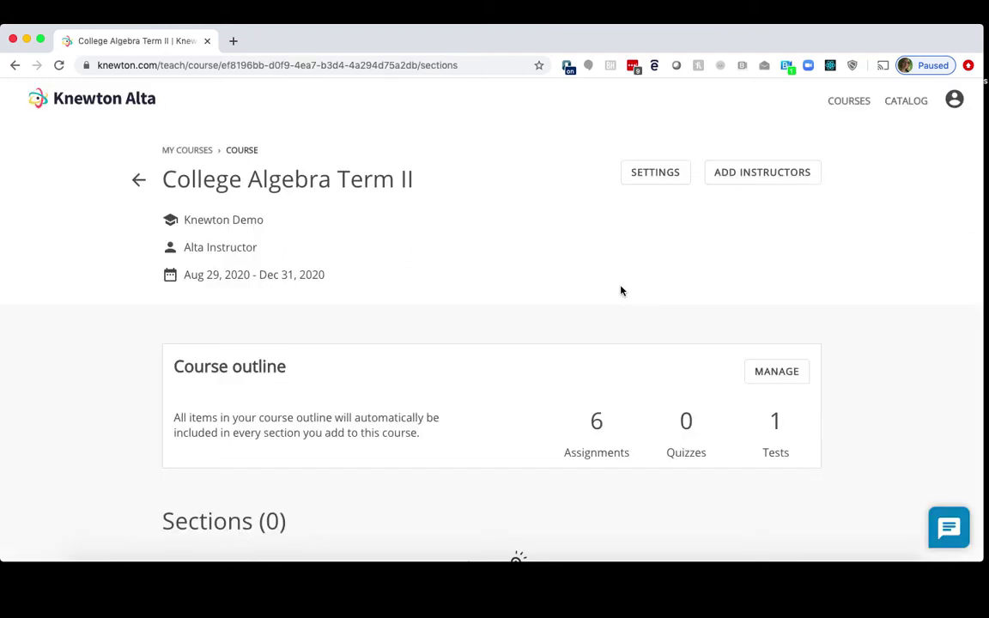
Copy the Course LTI link from the settings of College Algebra Term II.
{"action": "left_click", "coordinate": [656, 175]}
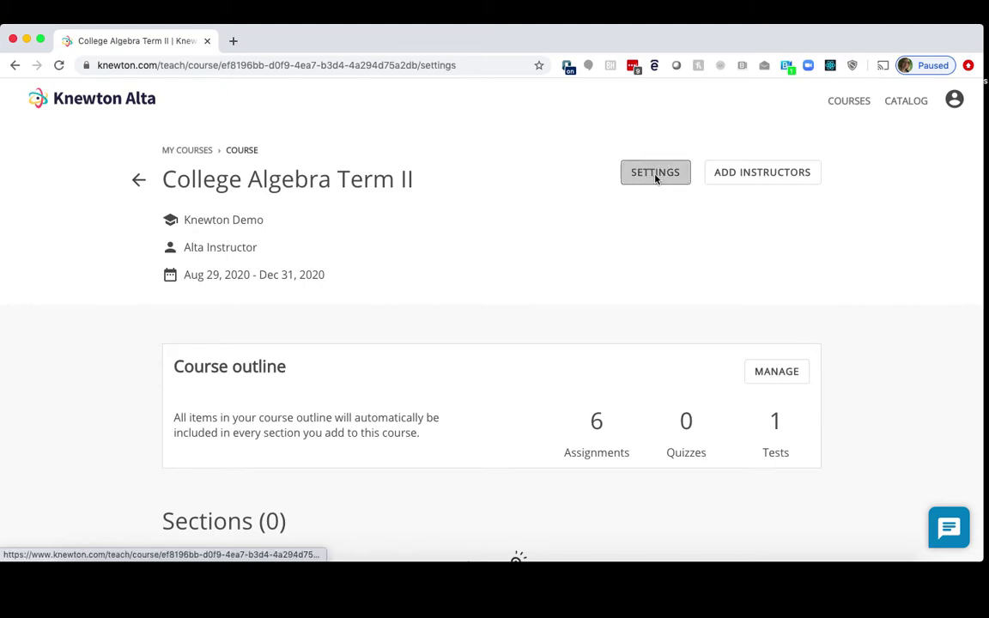
{"action": "scroll", "coordinate": [496, 283], "scroll_direction": "down", "scroll_amount": 10}
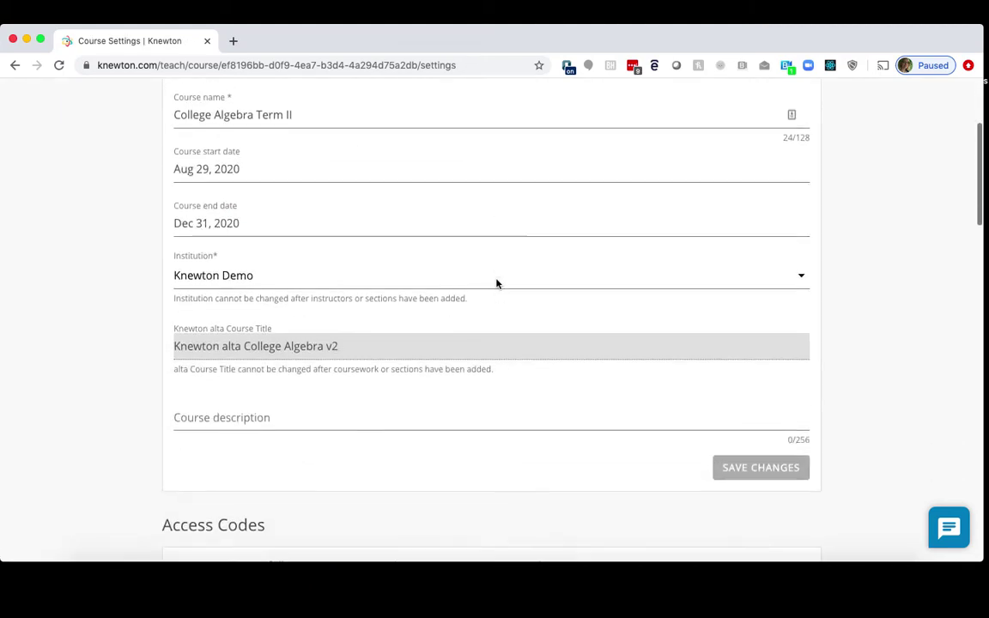
{"action": "scroll", "coordinate": [496, 280], "scroll_direction": "down", "scroll_amount": 4}
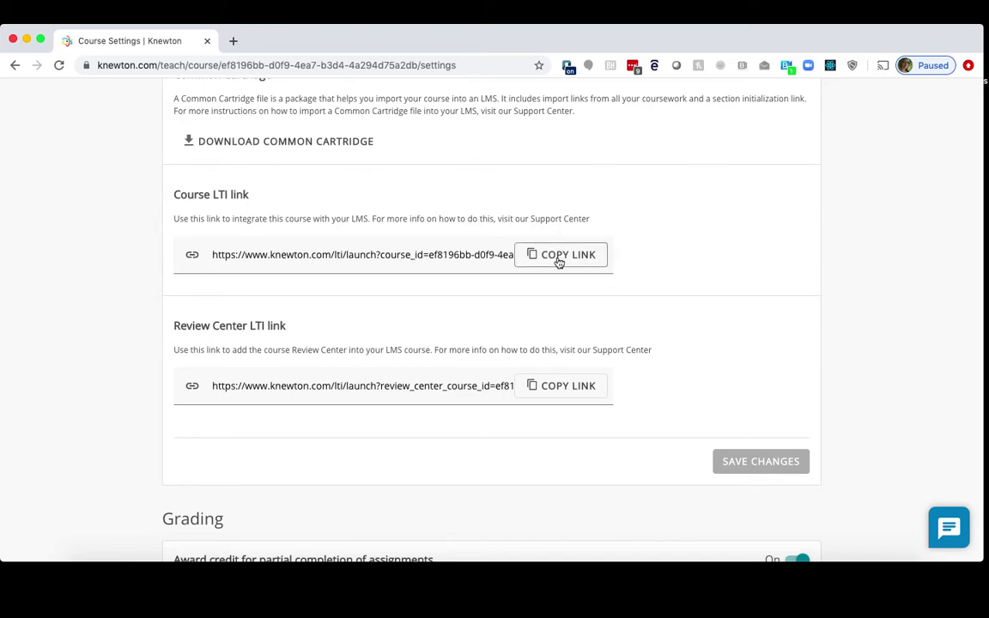
{"action": "left_click", "coordinate": [559, 257]}
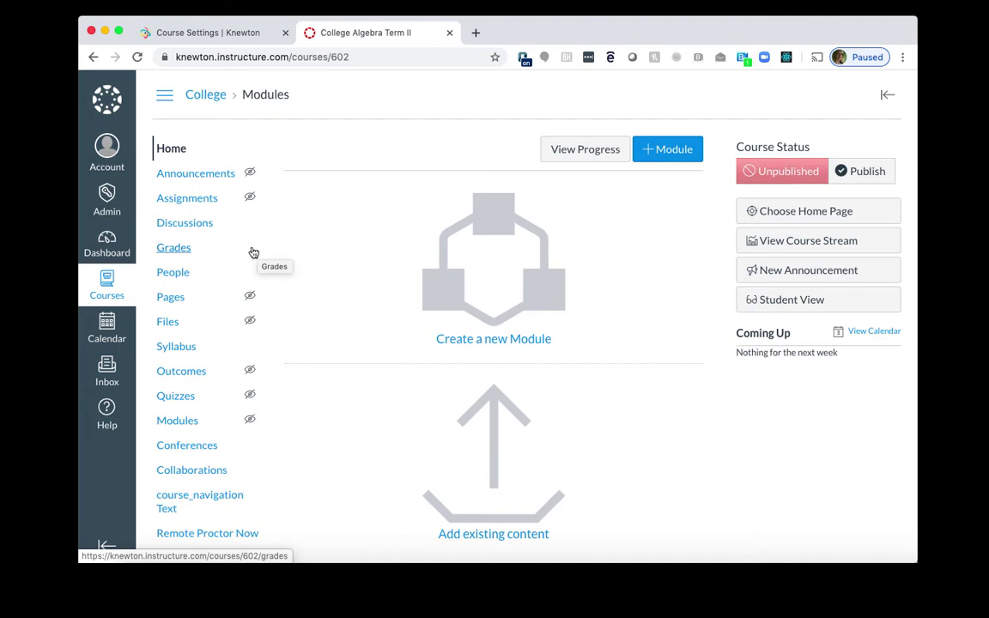
Open the content import for the Canvas course College Algebra Term II and set the content type to Copy a Canvas Course.
{"action": "scroll", "coordinate": [177, 302], "scroll_direction": "down", "scroll_amount": 1}
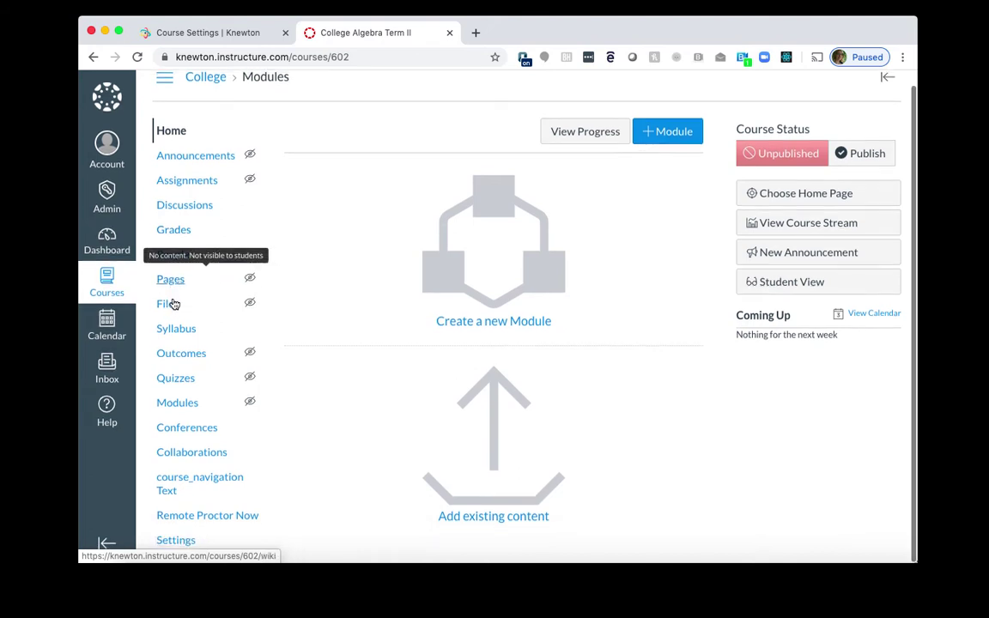
{"action": "left_click", "coordinate": [174, 546]}
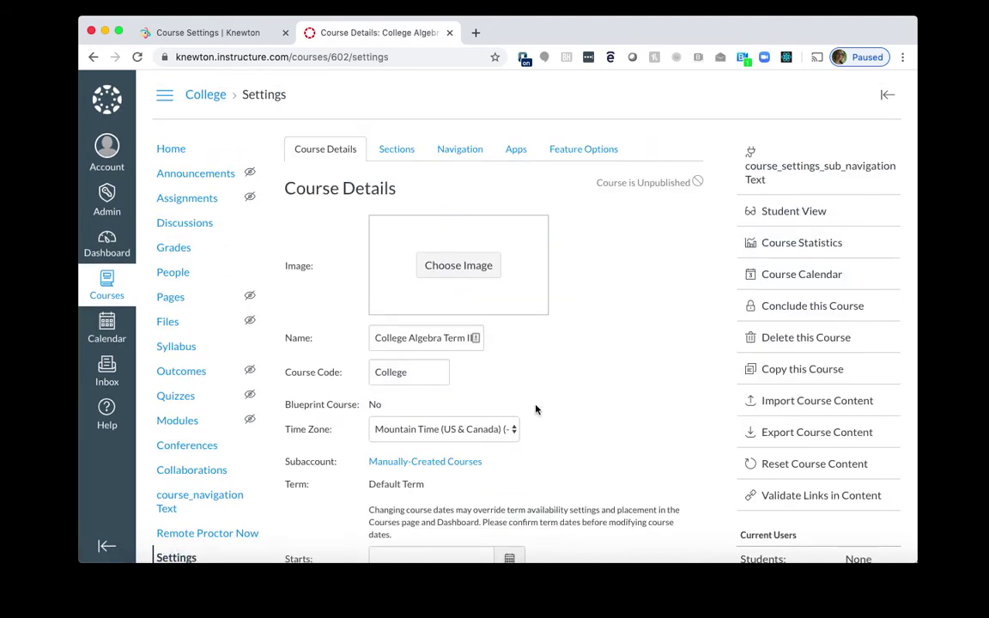
{"action": "left_click", "coordinate": [812, 403]}
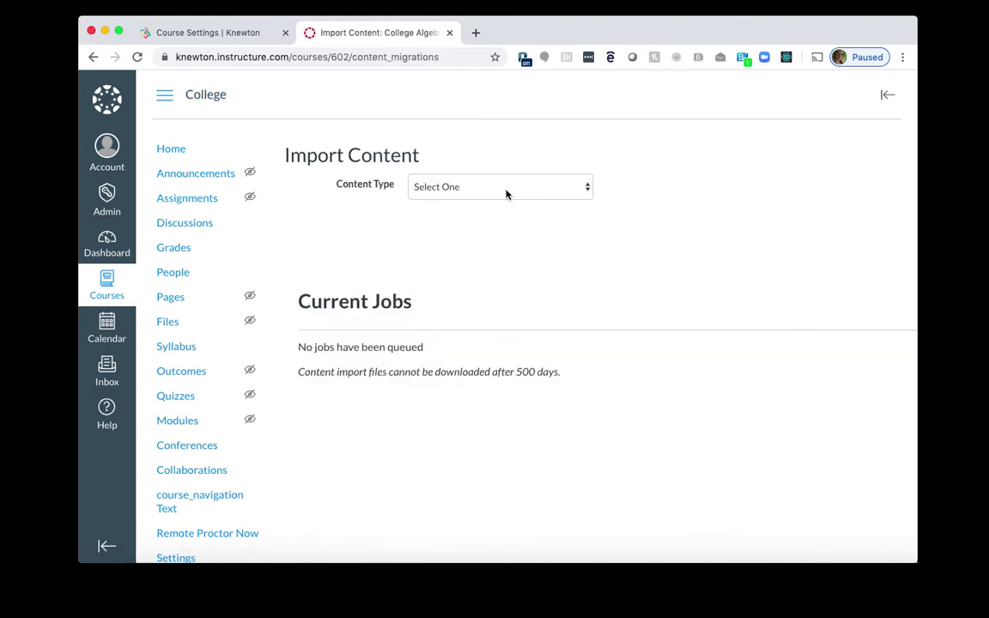
{"action": "left_click", "coordinate": [506, 194]}
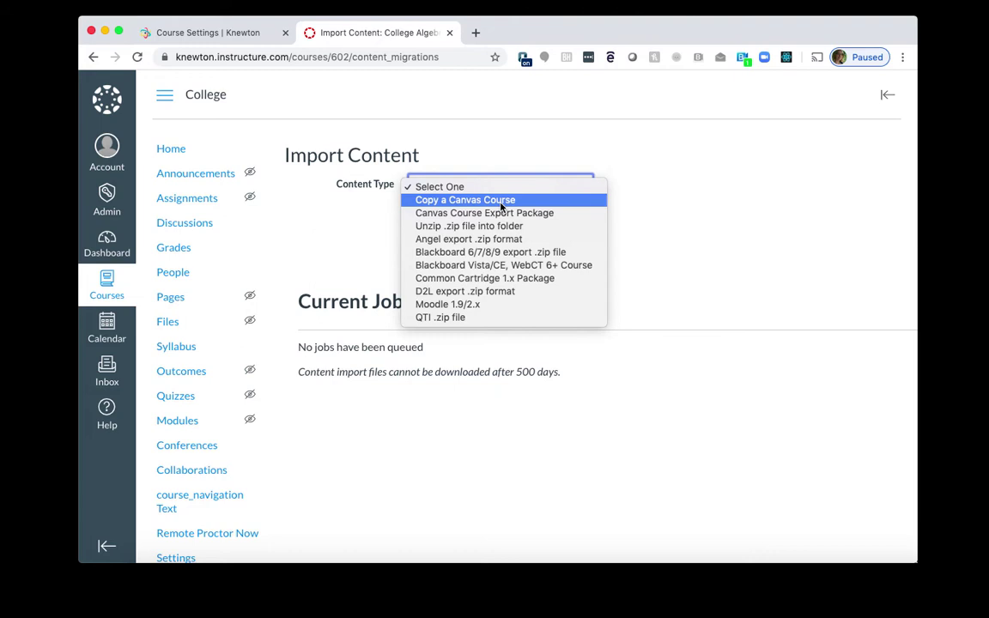
{"action": "left_click", "coordinate": [501, 202]}
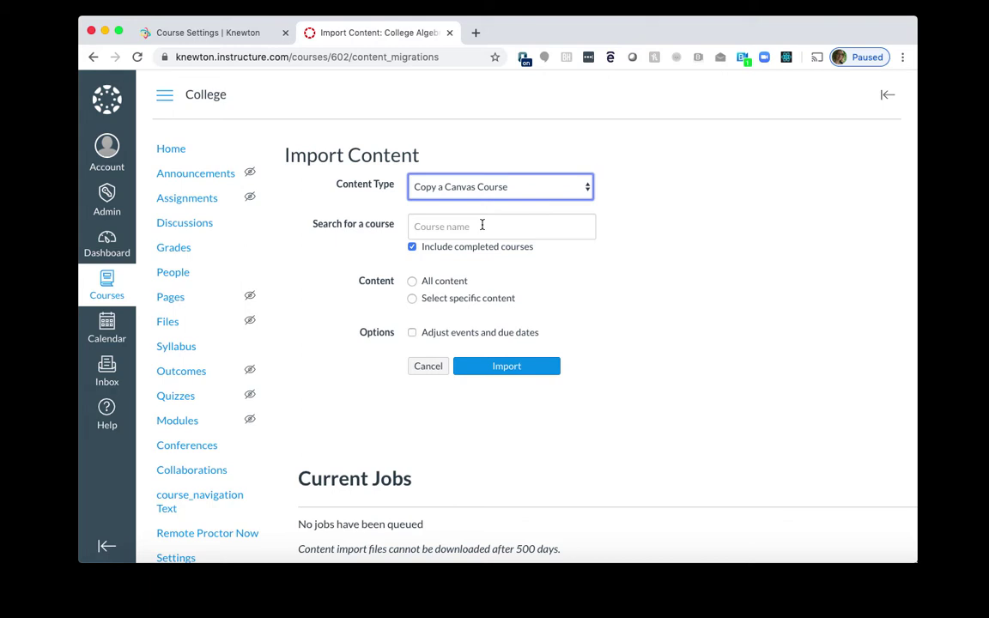
Choose College Algebra Term I as the source course and include all content.
{"action": "left_click", "coordinate": [482, 225]}
{"action": "type", "text": "co"}
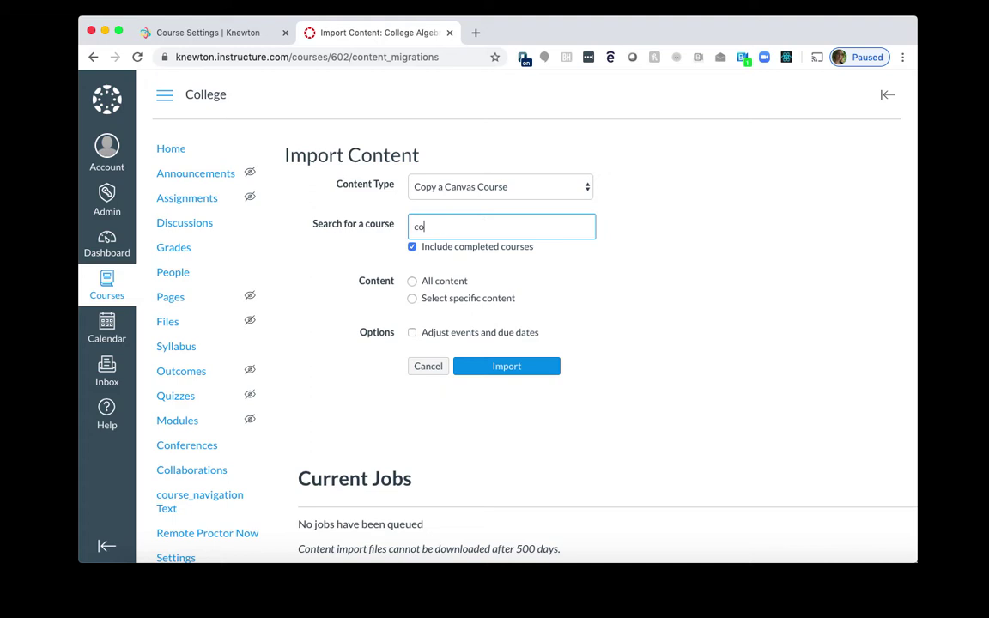
{"action": "type", "text": "lle"}
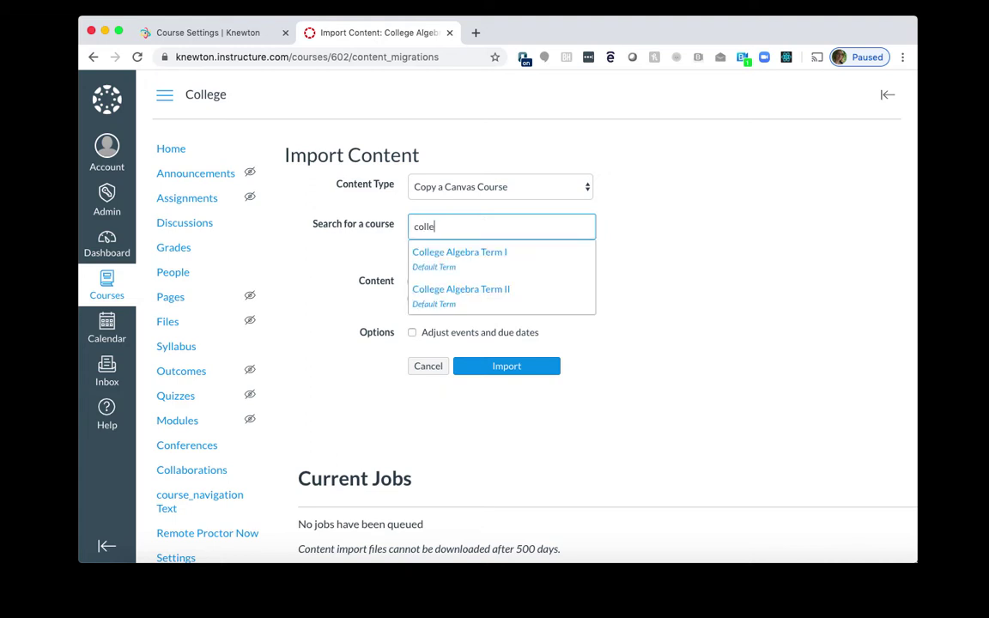
{"action": "left_click", "coordinate": [485, 253]}
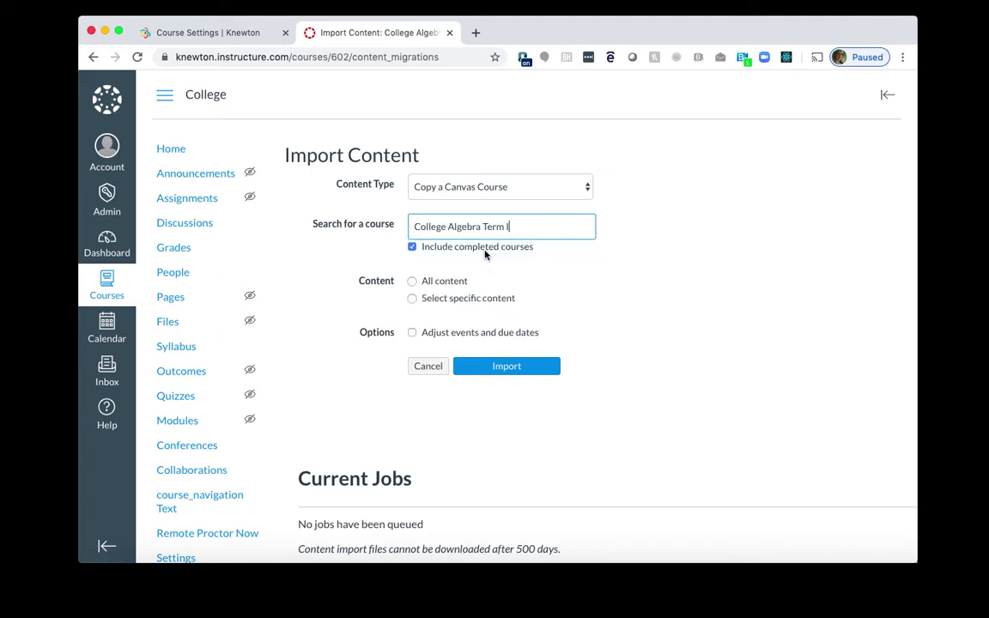
{"action": "left_click", "coordinate": [413, 282]}
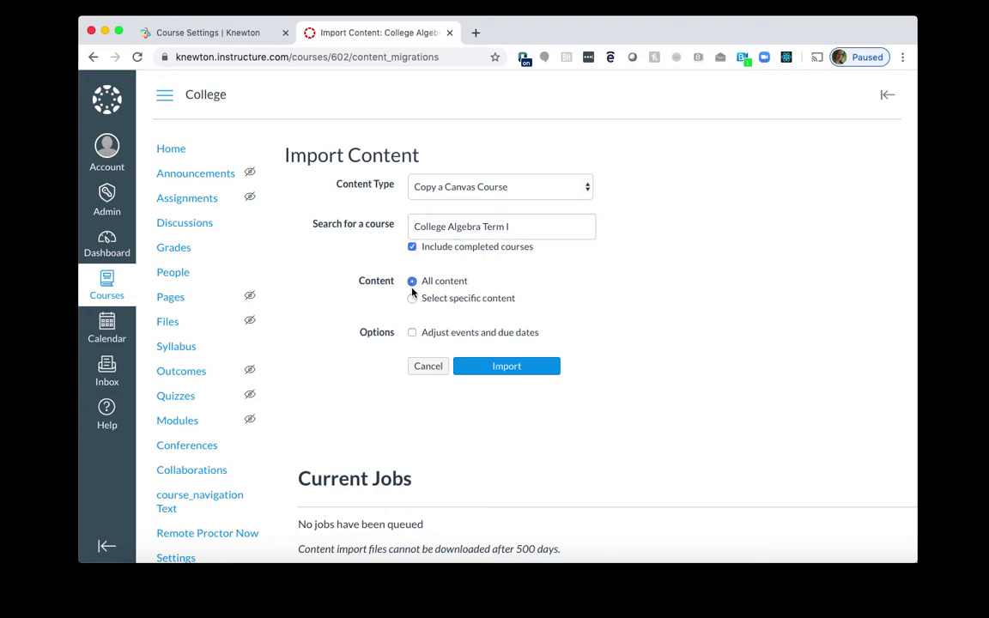
Enable adjusting events and due dates, and set the new beginning date to Jun 1, 2020.
{"action": "left_click", "coordinate": [413, 334]}
{"action": "scroll", "coordinate": [464, 347], "scroll_direction": "down", "scroll_amount": 2}
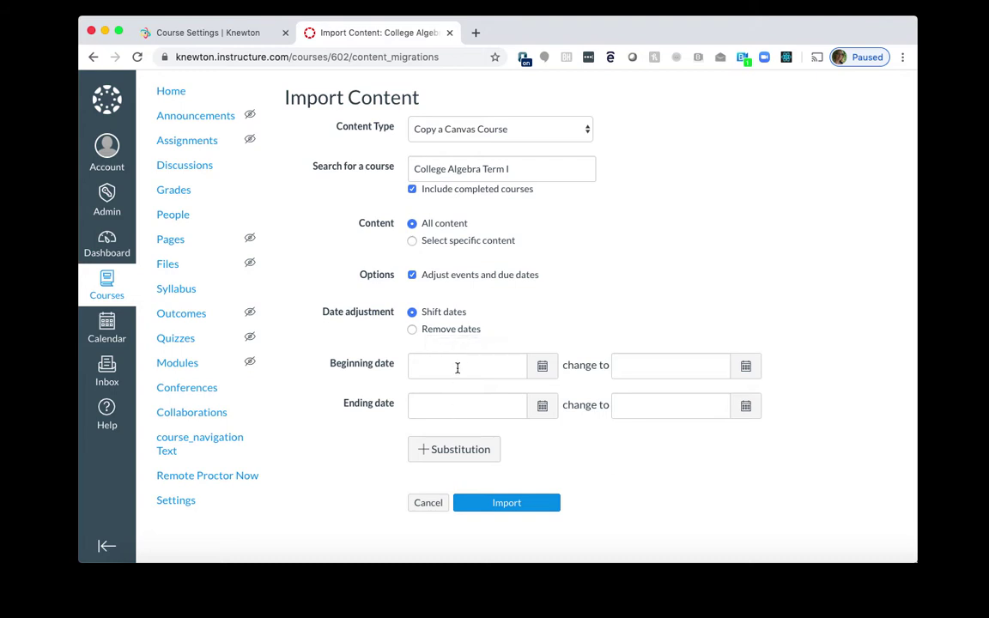
{"action": "left_click", "coordinate": [746, 367]}
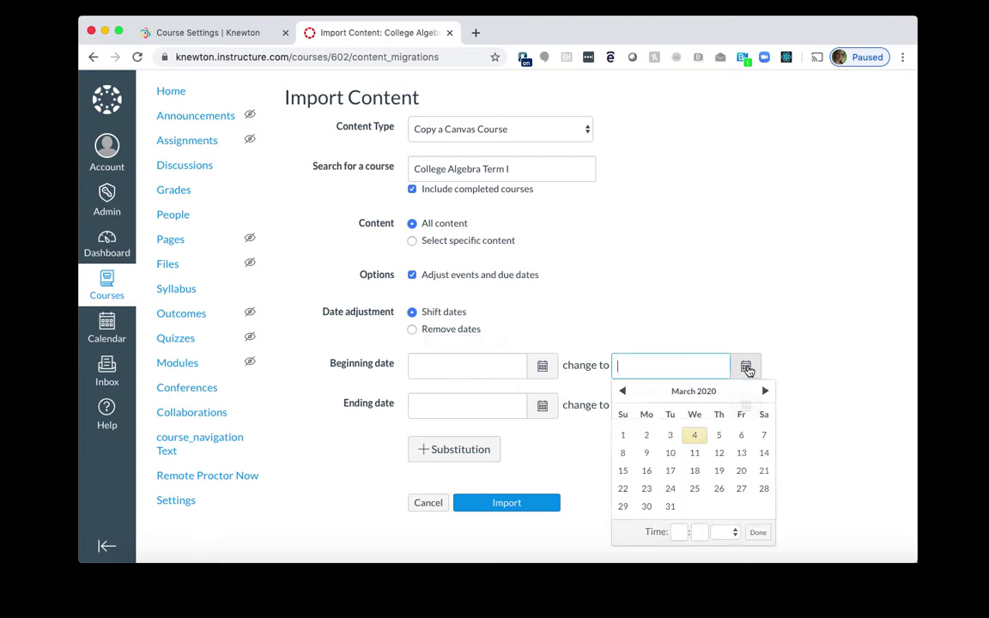
{"action": "left_click", "coordinate": [765, 392]}
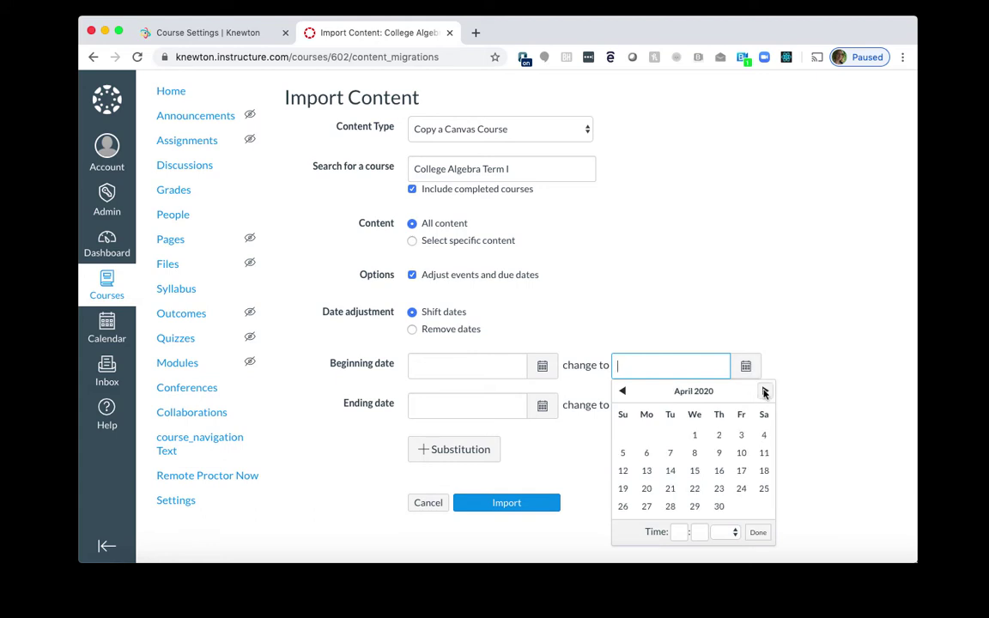
{"action": "left_click", "coordinate": [764, 392]}
{"action": "left_click", "coordinate": [764, 391]}
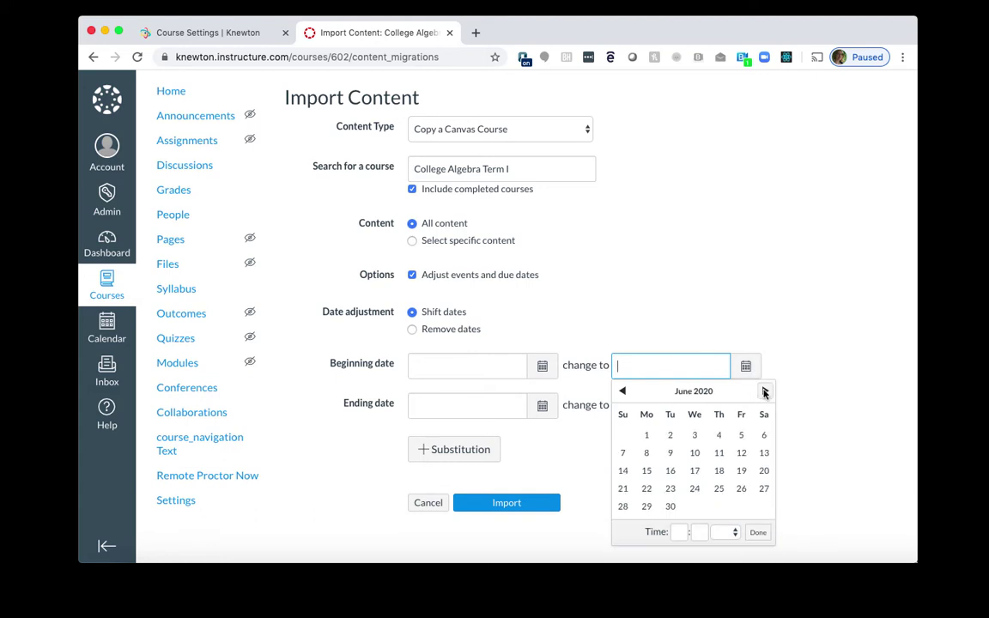
{"action": "left_click", "coordinate": [647, 434]}
Set the new ending date to Aug 31, 2020 and import the course content.
{"action": "left_click", "coordinate": [747, 420]}
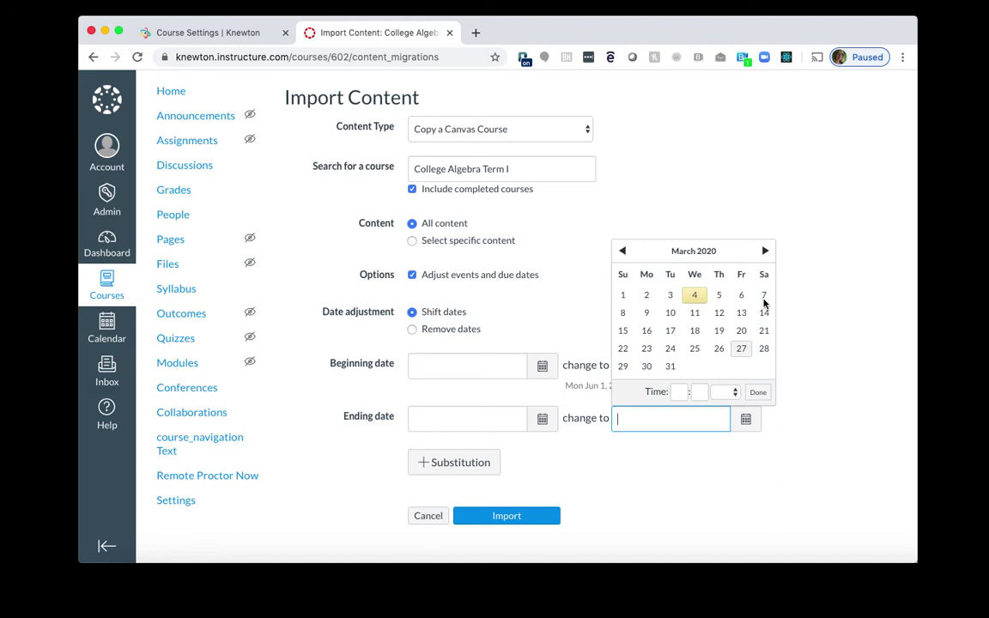
{"action": "left_click", "coordinate": [764, 250]}
{"action": "left_click", "coordinate": [764, 251]}
{"action": "left_click", "coordinate": [764, 251]}
{"action": "left_click", "coordinate": [764, 250]}
{"action": "left_click", "coordinate": [764, 250]}
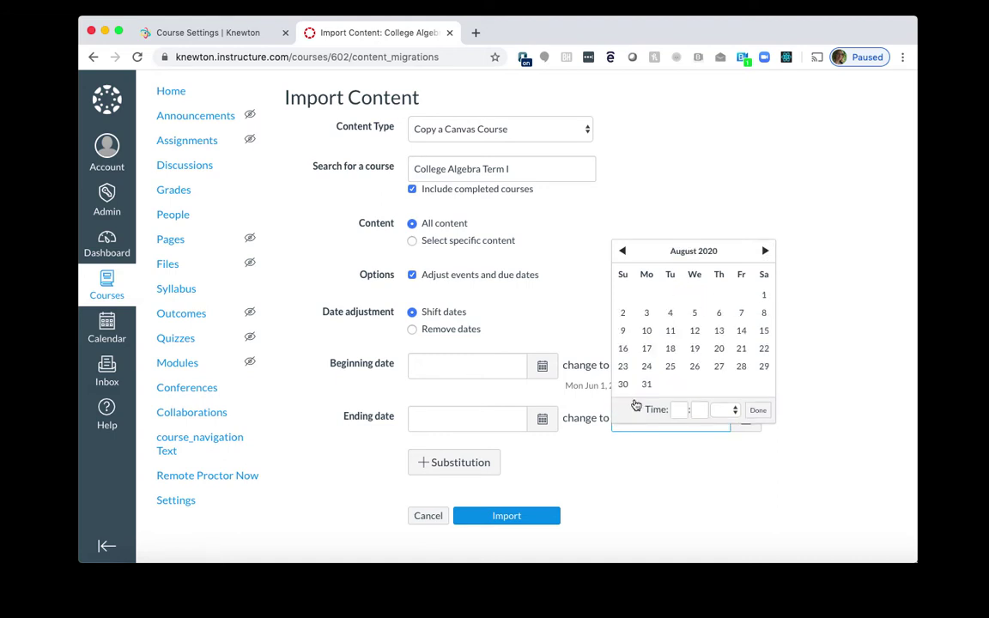
{"action": "left_click", "coordinate": [647, 385]}
{"action": "left_click", "coordinate": [758, 410]}
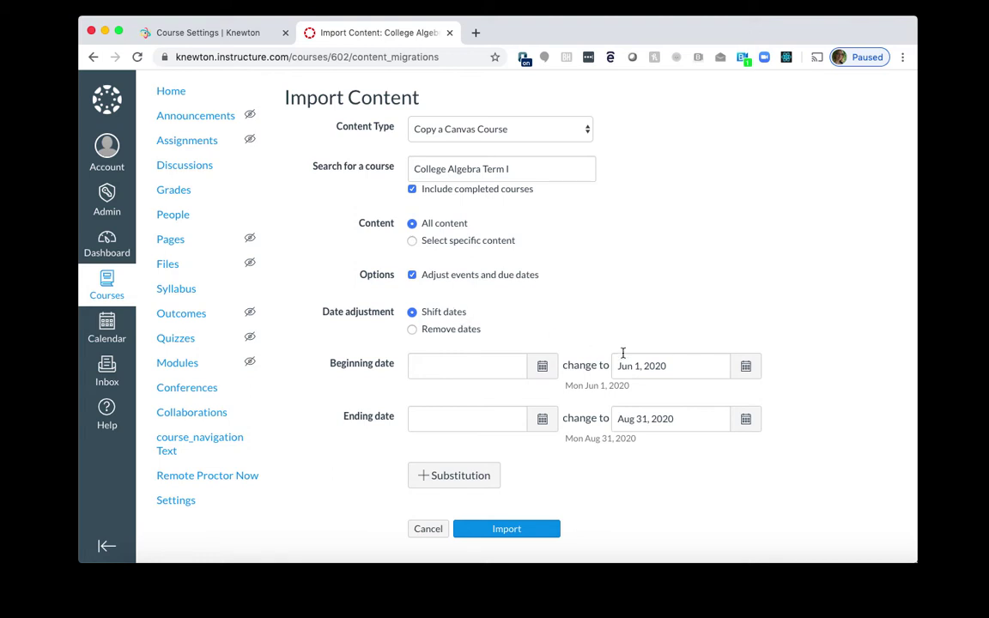
{"action": "left_click", "coordinate": [508, 529]}
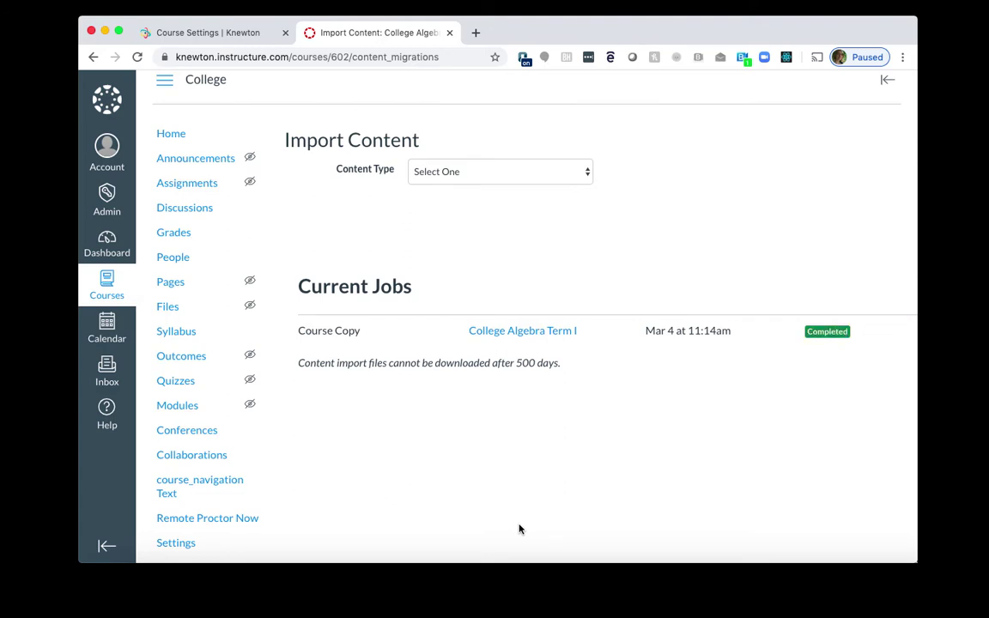
Review the imported assignments with their due dates and the modules in the Canvas course.
{"action": "left_click", "coordinate": [204, 187]}
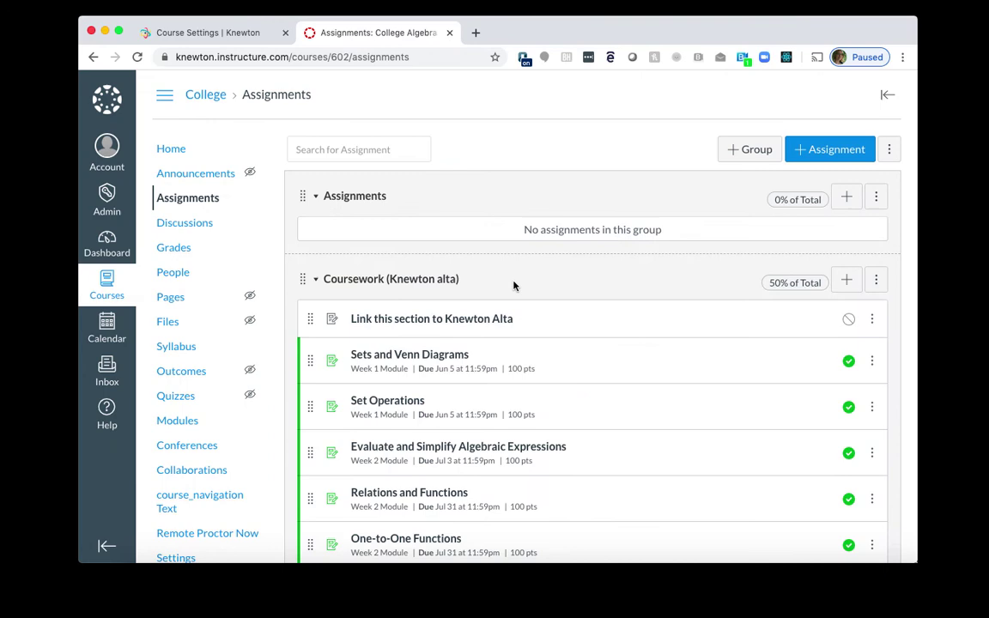
{"action": "scroll", "coordinate": [514, 286], "scroll_direction": "down", "scroll_amount": 3}
{"action": "scroll", "coordinate": [515, 286], "scroll_direction": "down", "scroll_amount": 5}
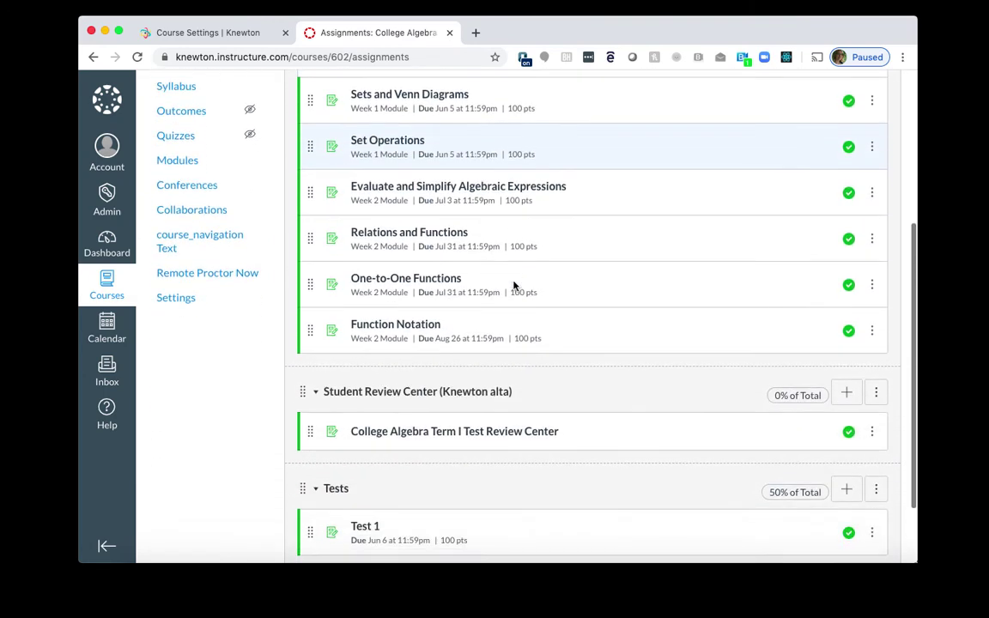
{"action": "scroll", "coordinate": [514, 285], "scroll_direction": "up", "scroll_amount": 8}
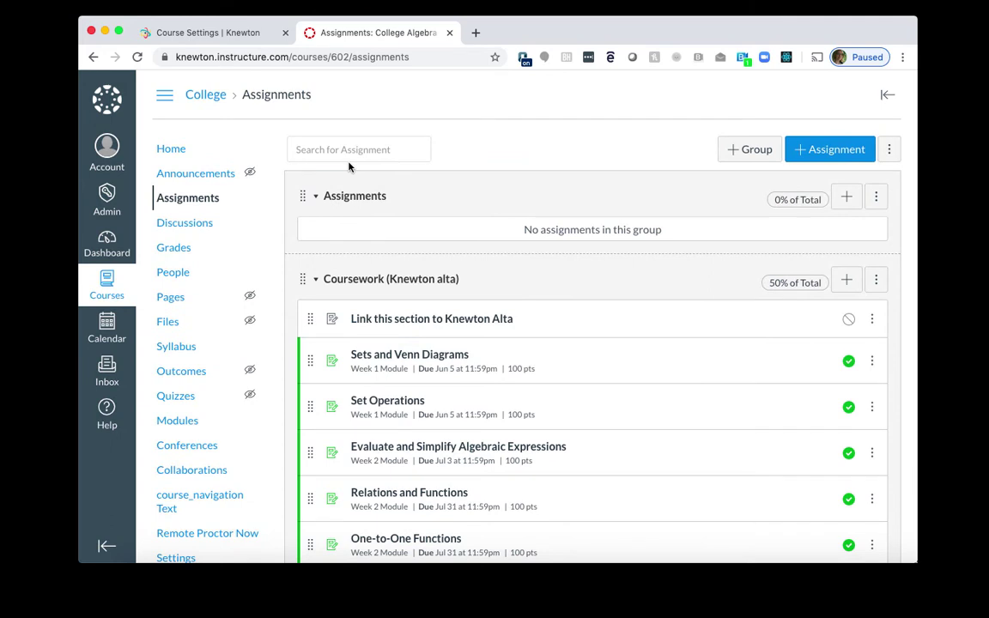
{"action": "left_click", "coordinate": [178, 427]}
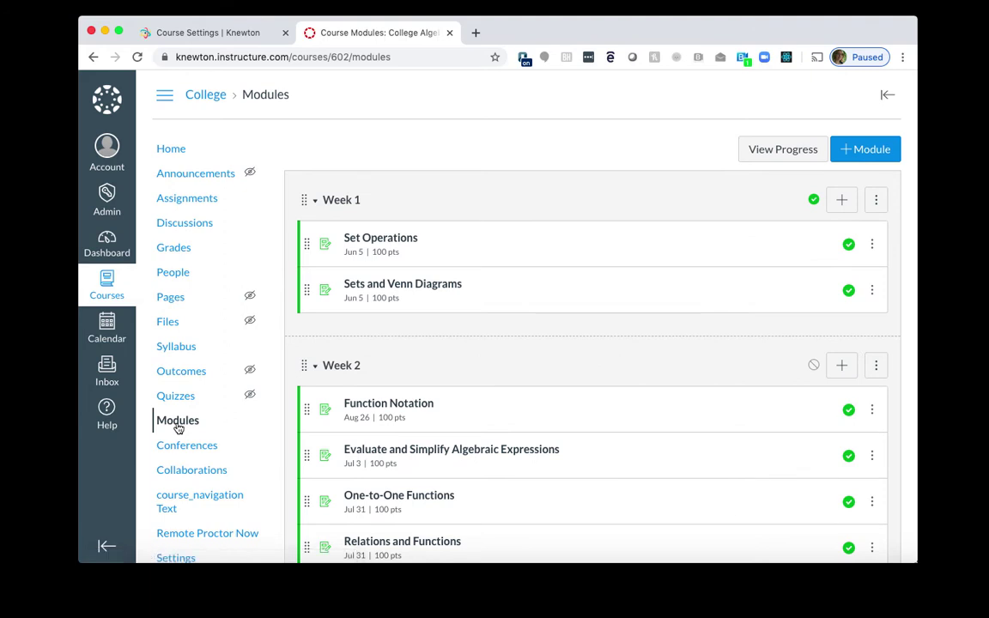
Open the full edit page of the assignment Link this section to Knewton Alta from the Coursework (Knewton alta) group.
{"action": "left_click", "coordinate": [199, 200]}
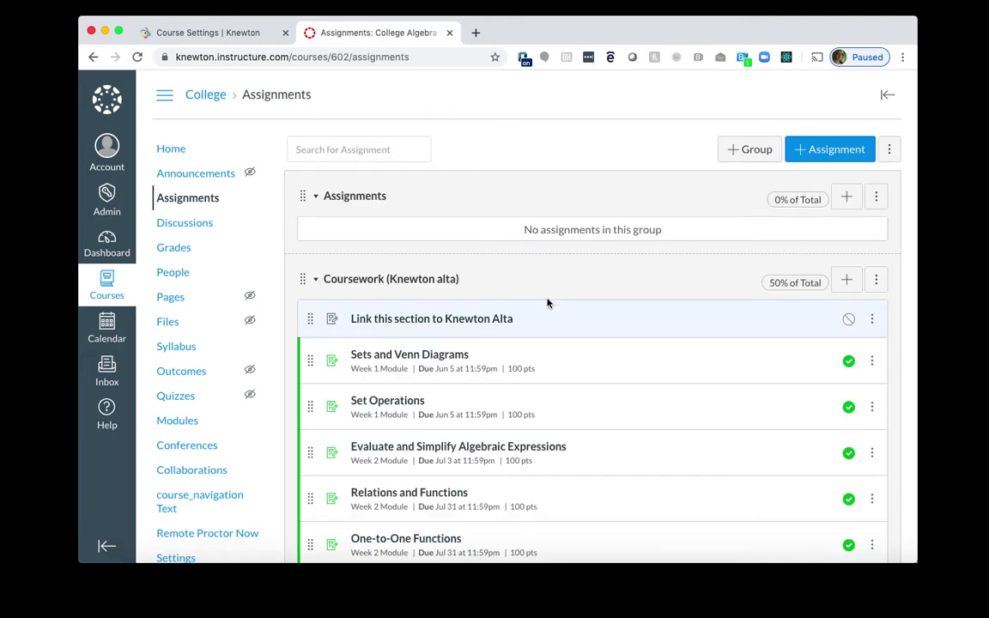
{"action": "scroll", "coordinate": [551, 303], "scroll_direction": "down", "scroll_amount": 1}
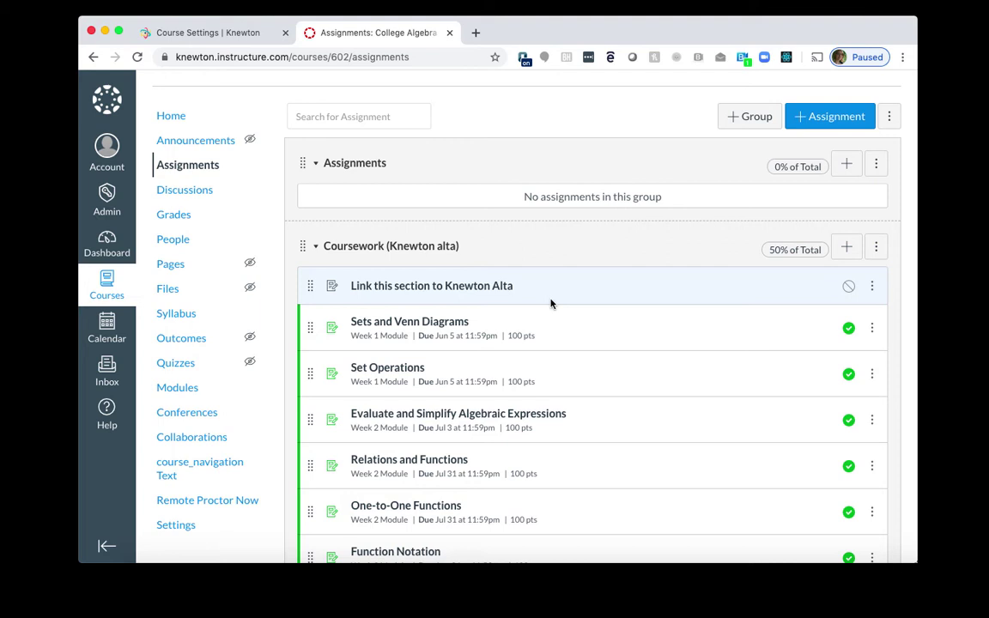
{"action": "scroll", "coordinate": [550, 302], "scroll_direction": "up", "scroll_amount": 1}
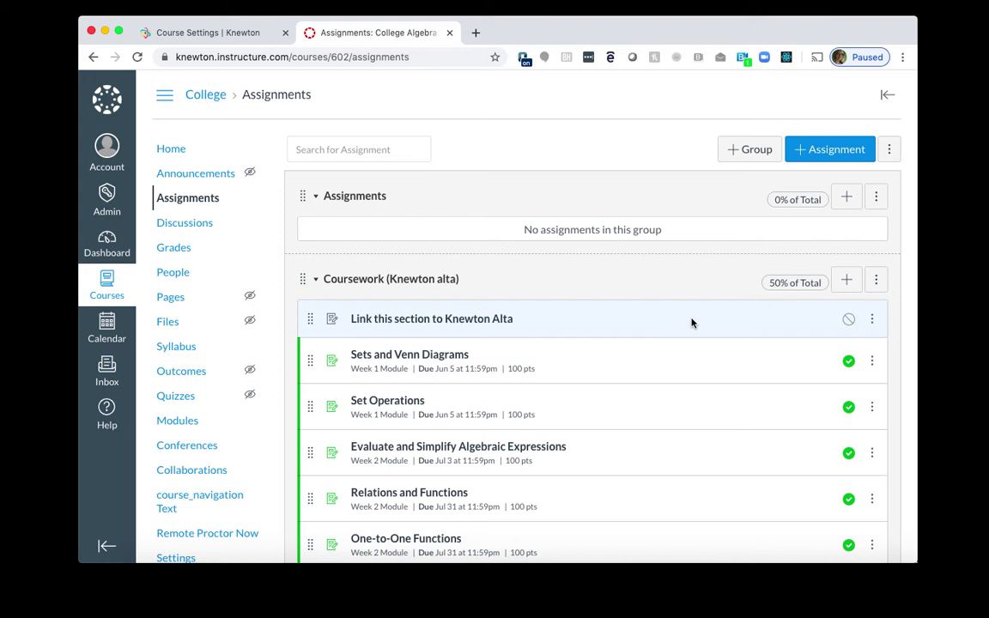
{"action": "left_click", "coordinate": [871, 322]}
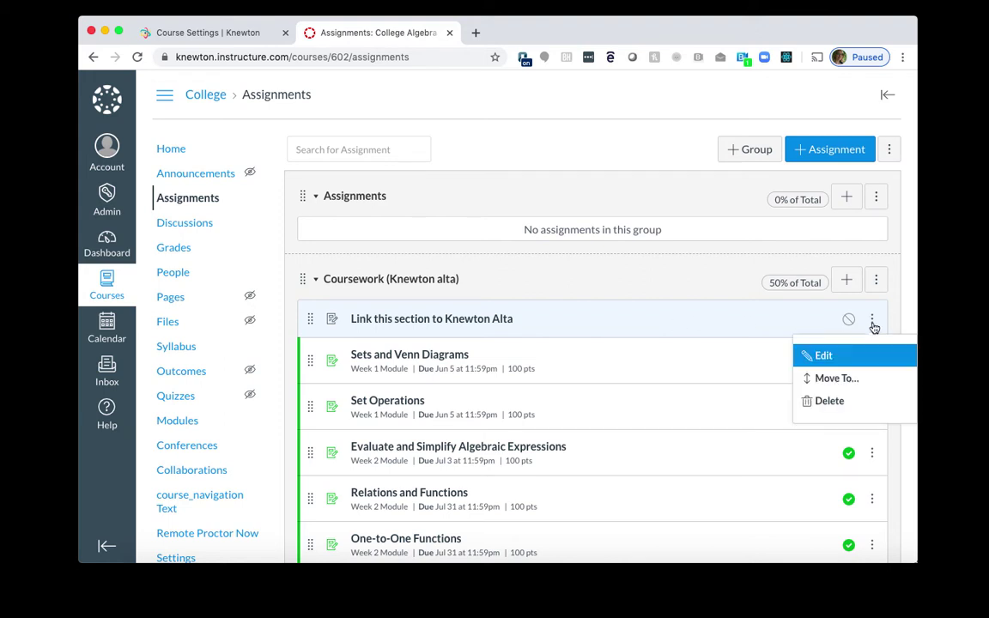
{"action": "left_click", "coordinate": [841, 357]}
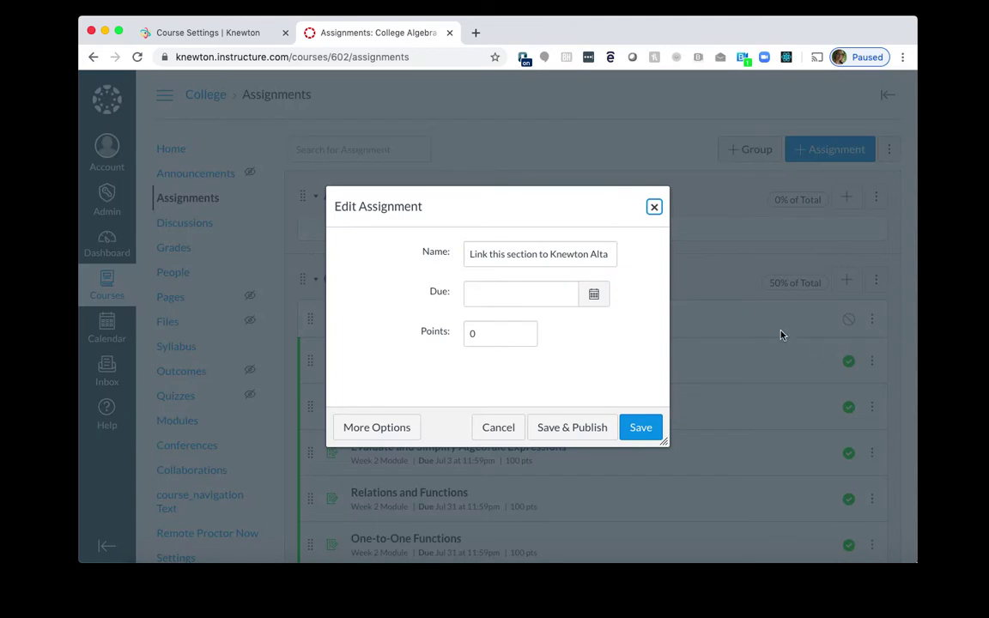
{"action": "left_click", "coordinate": [379, 431]}
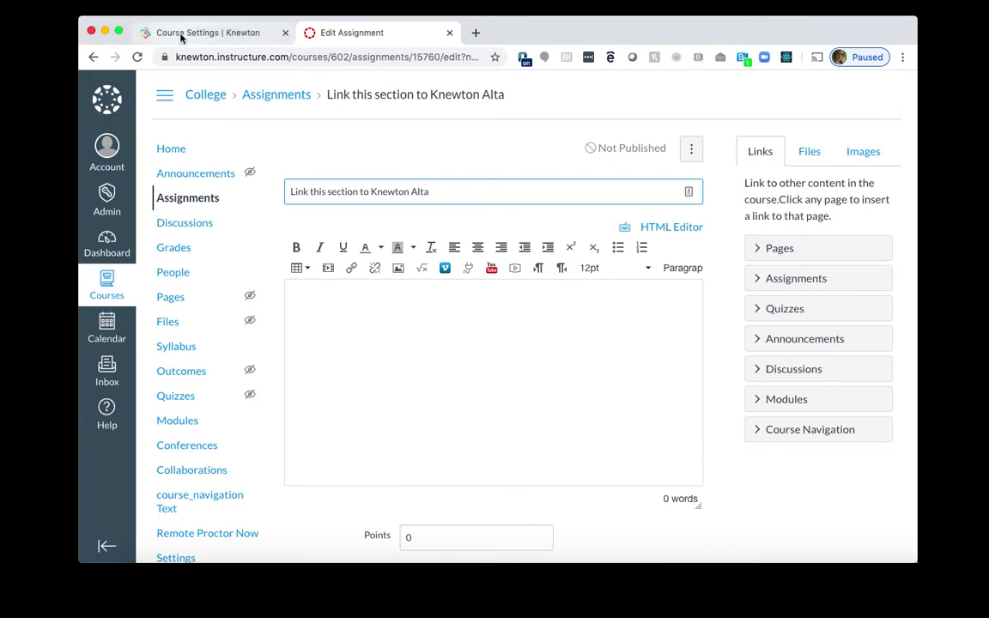
Replace the assignment's External Tool URL with the copied Course LTI link of the new Knewton course and save the assignment.
{"action": "left_click", "coordinate": [182, 34]}
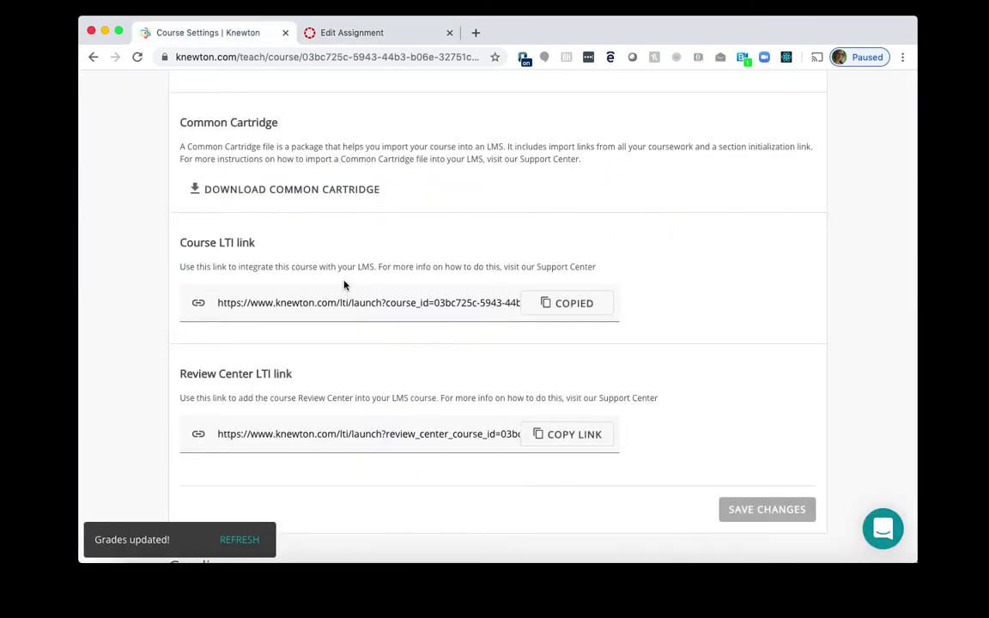
{"action": "left_click", "coordinate": [379, 33]}
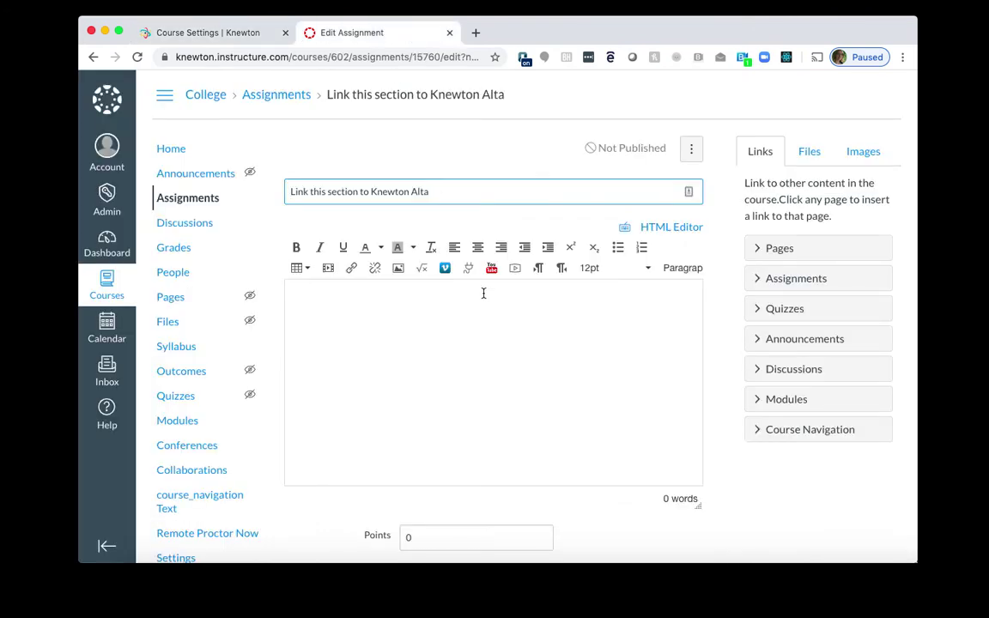
{"action": "scroll", "coordinate": [484, 293], "scroll_direction": "down", "scroll_amount": 5}
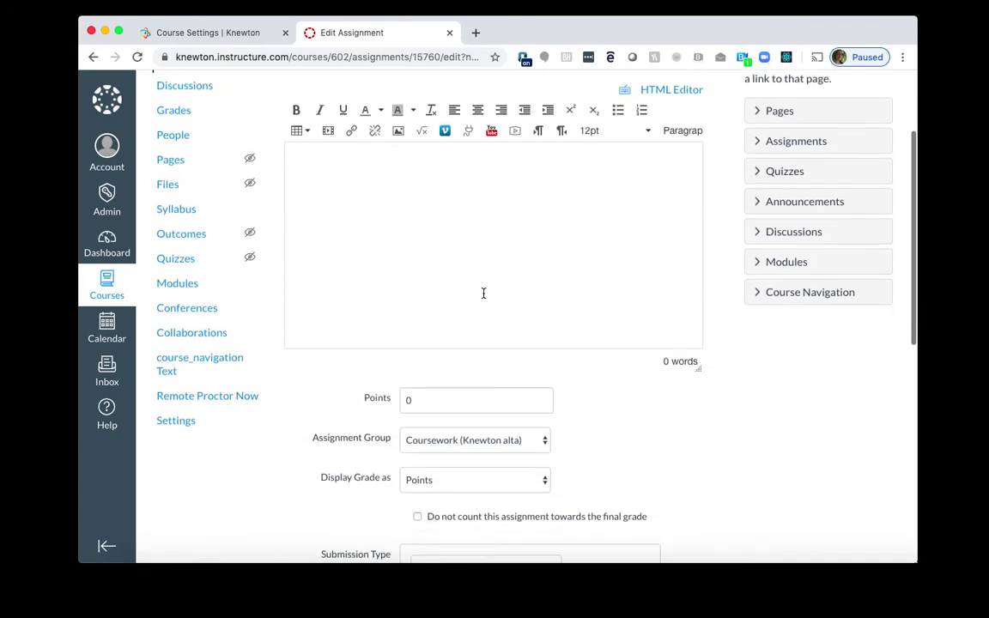
{"action": "scroll", "coordinate": [484, 293], "scroll_direction": "down", "scroll_amount": 14}
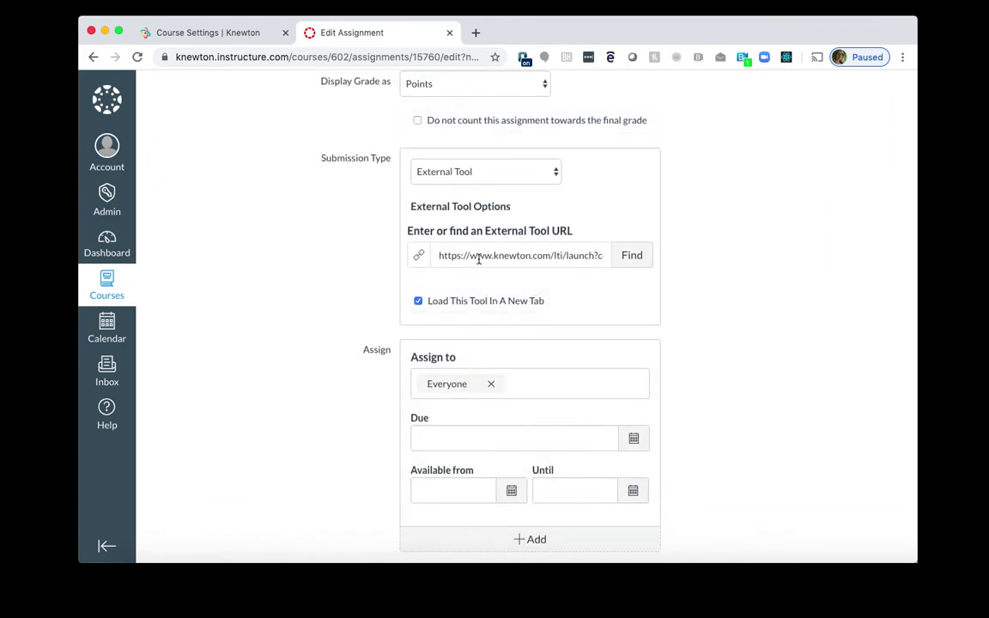
{"action": "triple_click", "coordinate": [479, 258]}
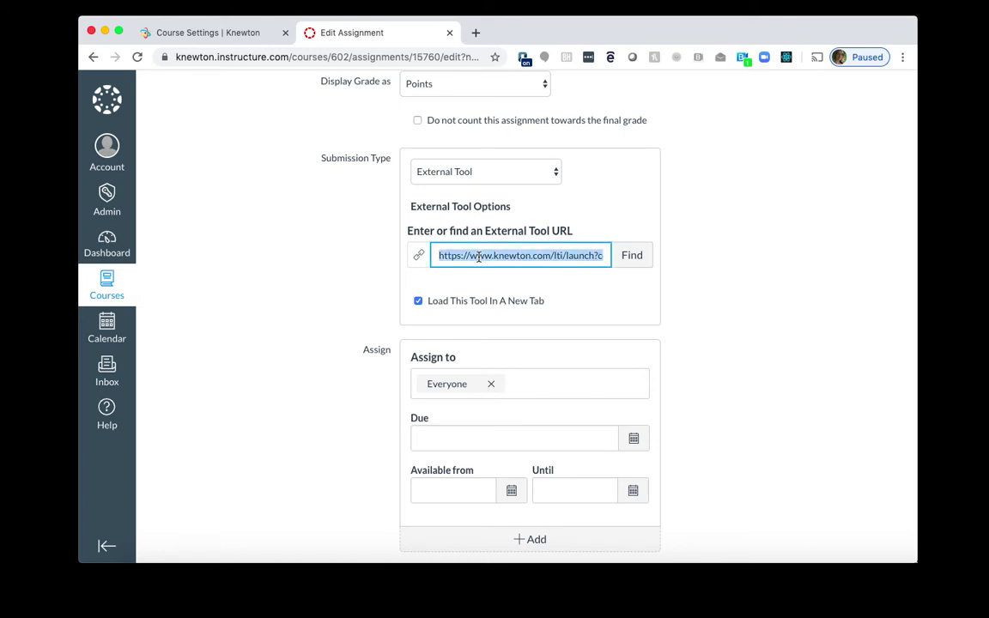
{"action": "key", "text": "BackSpace"}
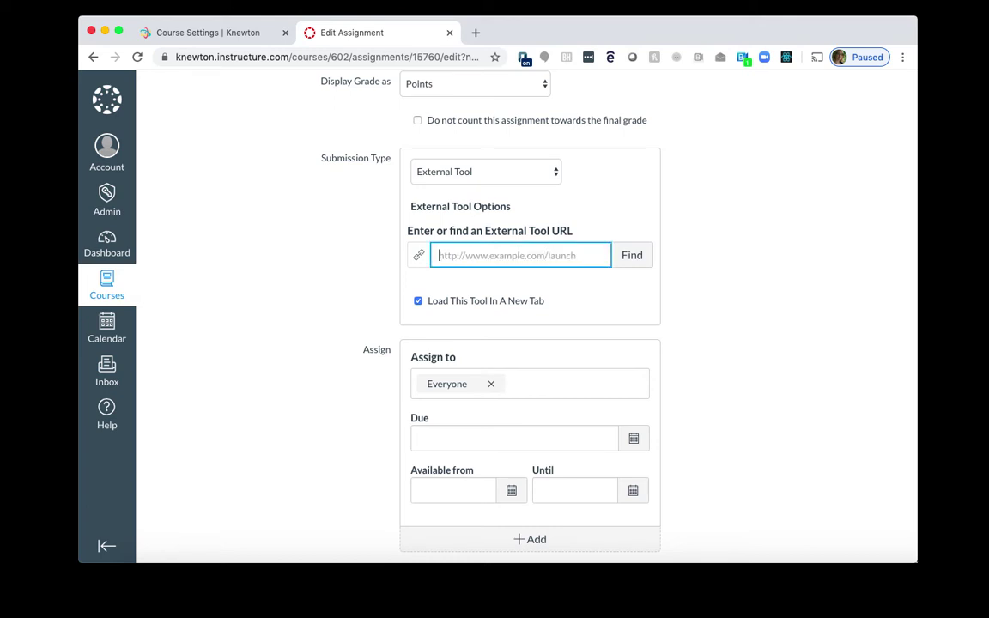
{"action": "key", "text": "super+v"}
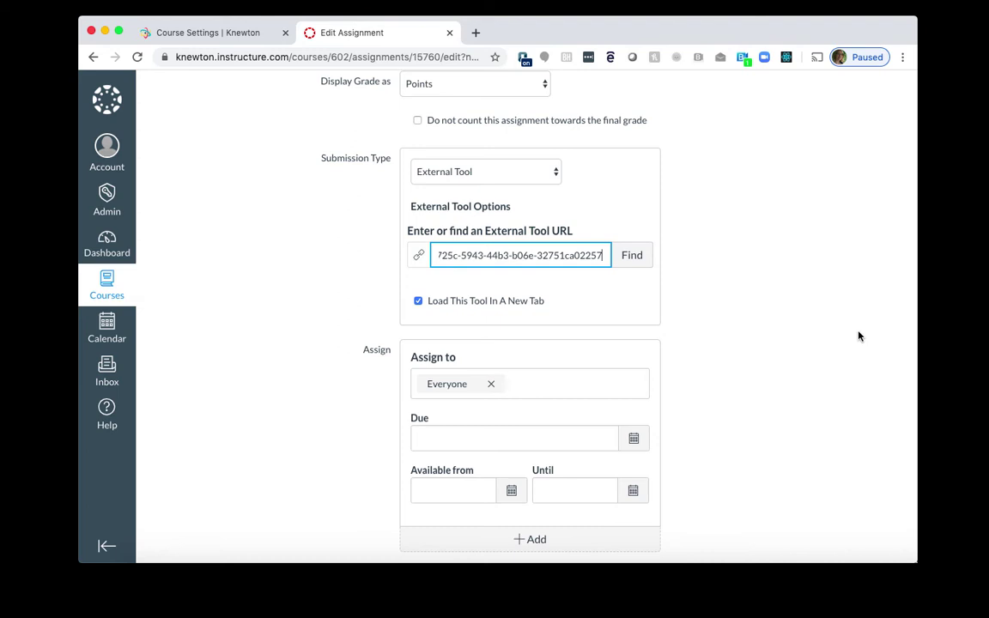
{"action": "scroll", "coordinate": [803, 336], "scroll_direction": "down", "scroll_amount": 3}
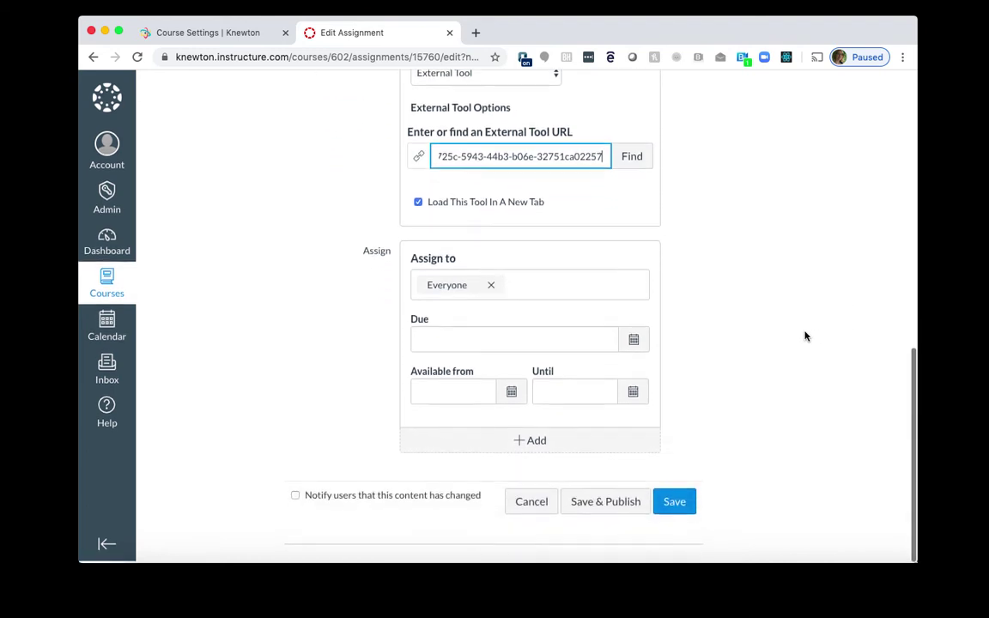
{"action": "left_click", "coordinate": [671, 512]}
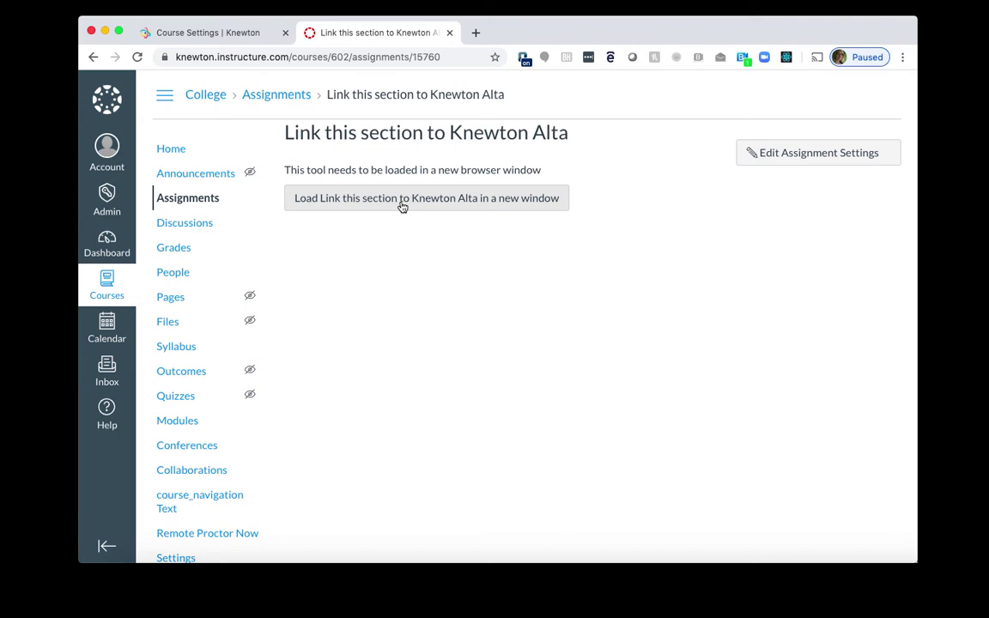
Load the Knewton Alta link in a new window and create the section for College Algebra Term II.
{"action": "left_click", "coordinate": [401, 205]}
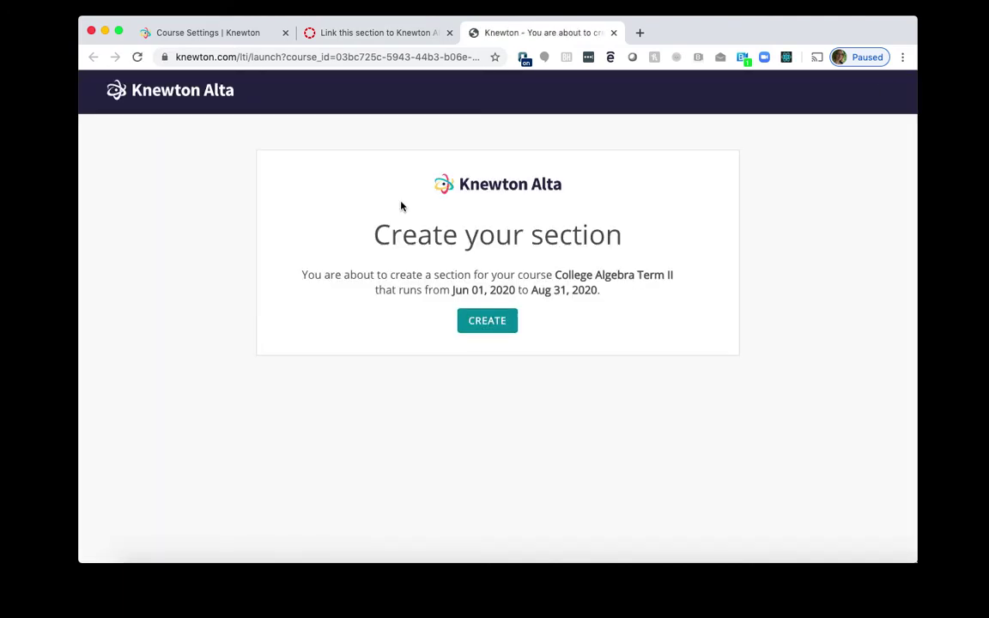
{"action": "left_click", "coordinate": [485, 322]}
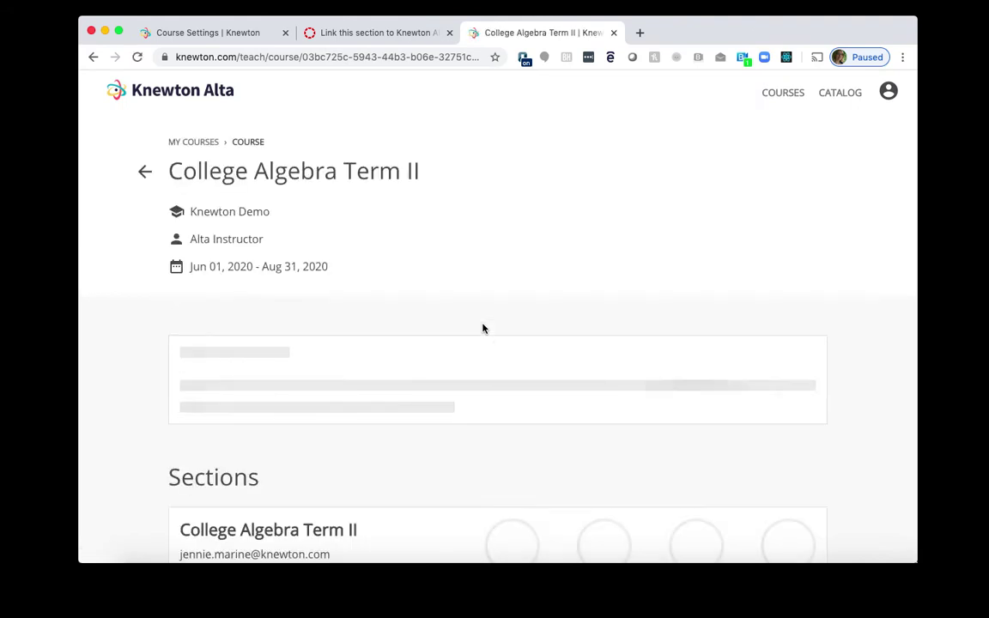
{"action": "scroll", "coordinate": [290, 532], "scroll_direction": "down", "scroll_amount": 2}
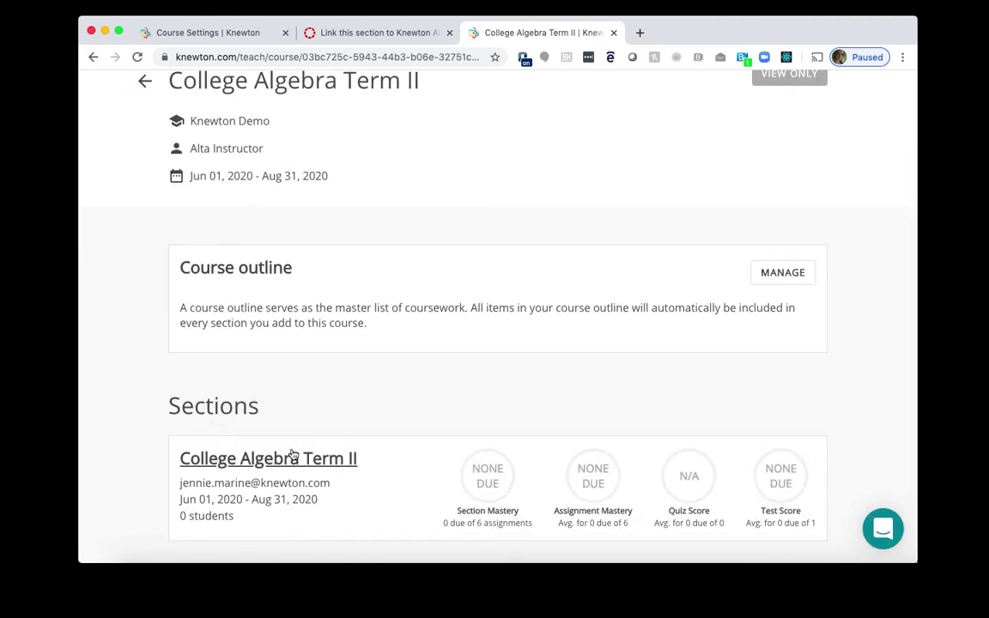
{"action": "scroll", "coordinate": [326, 457], "scroll_direction": "up", "scroll_amount": 2}
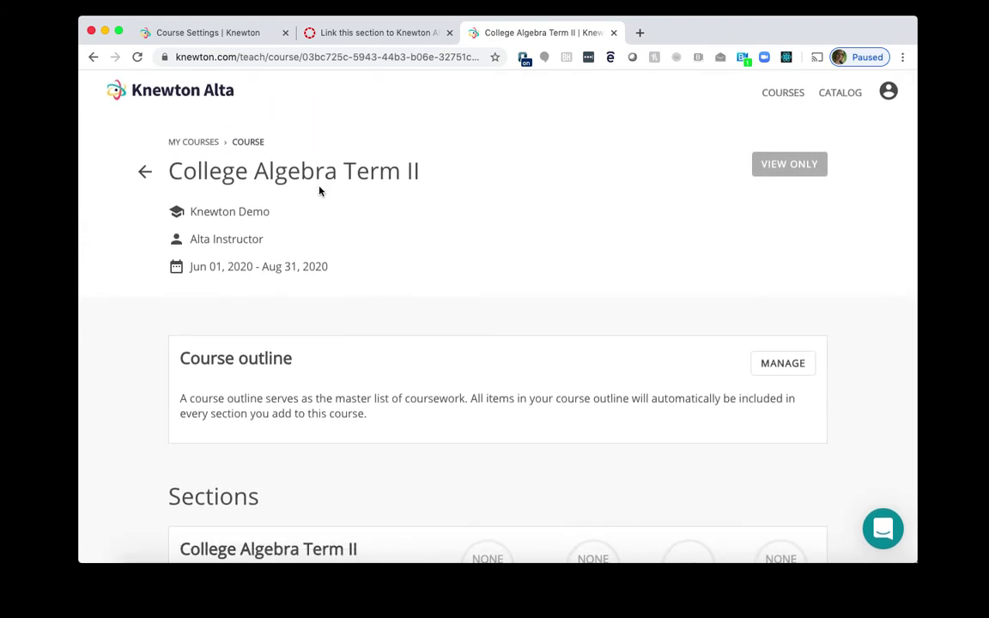
Return Canvas to the assignment list and copy the Review Center LTI link from the Knewton course settings.
{"action": "left_click", "coordinate": [396, 33]}
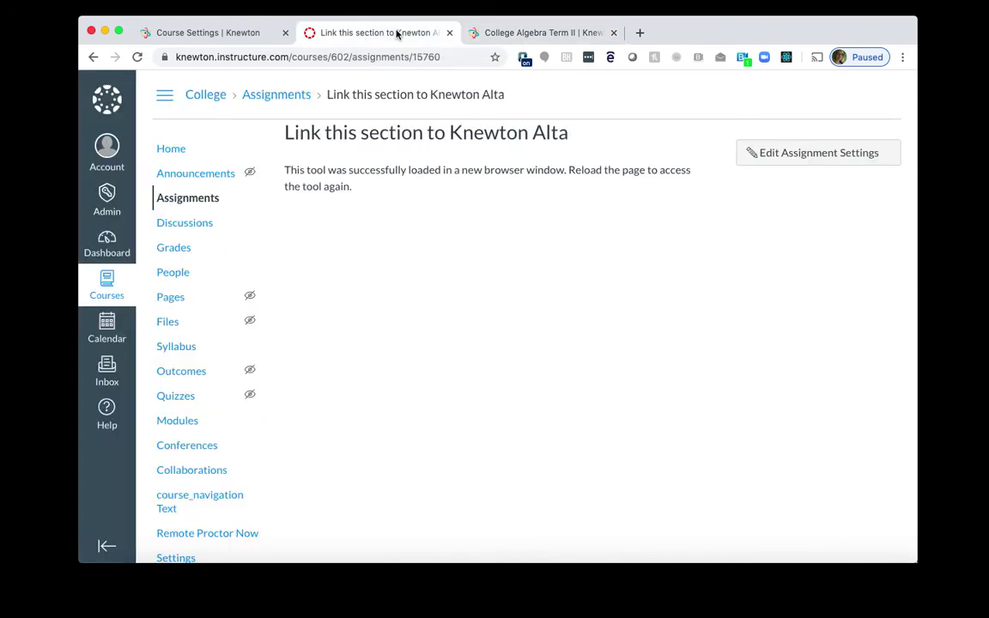
{"action": "left_click", "coordinate": [212, 199]}
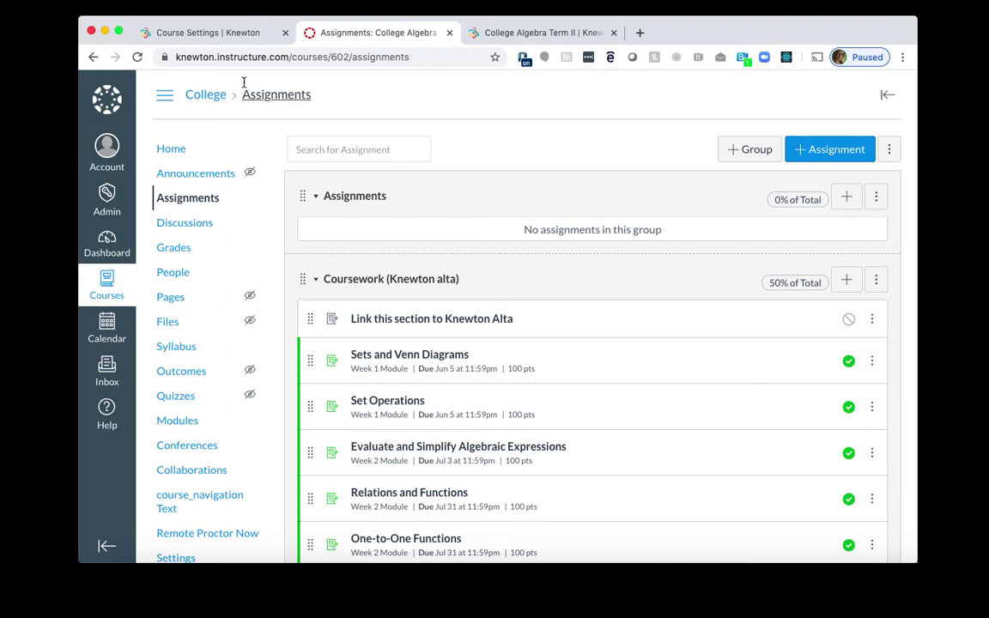
{"action": "left_click", "coordinate": [219, 34]}
{"action": "scroll", "coordinate": [375, 287], "scroll_direction": "down", "scroll_amount": 5}
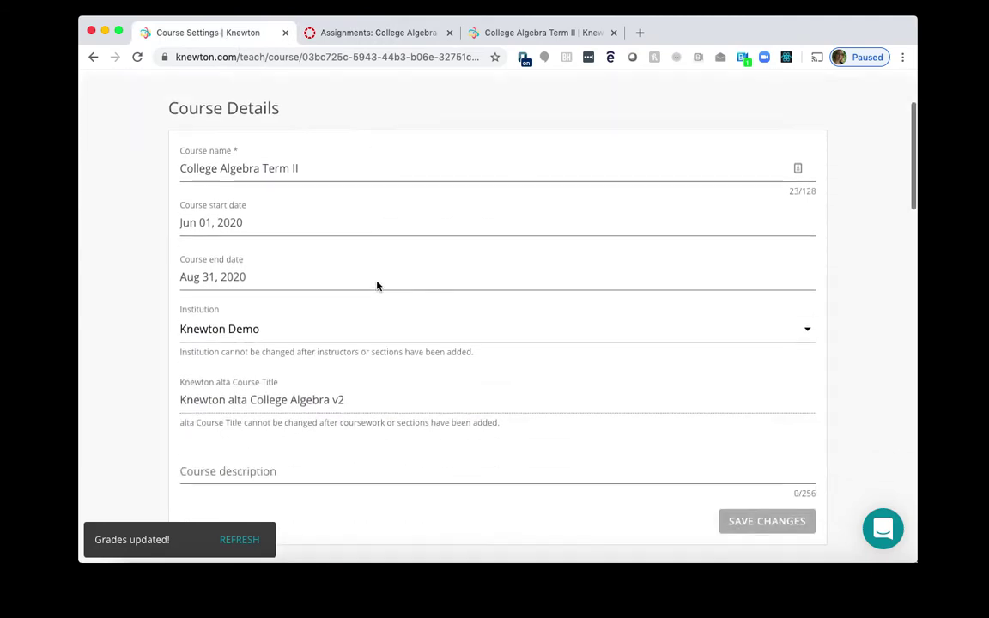
{"action": "scroll", "coordinate": [377, 286], "scroll_direction": "down", "scroll_amount": 10}
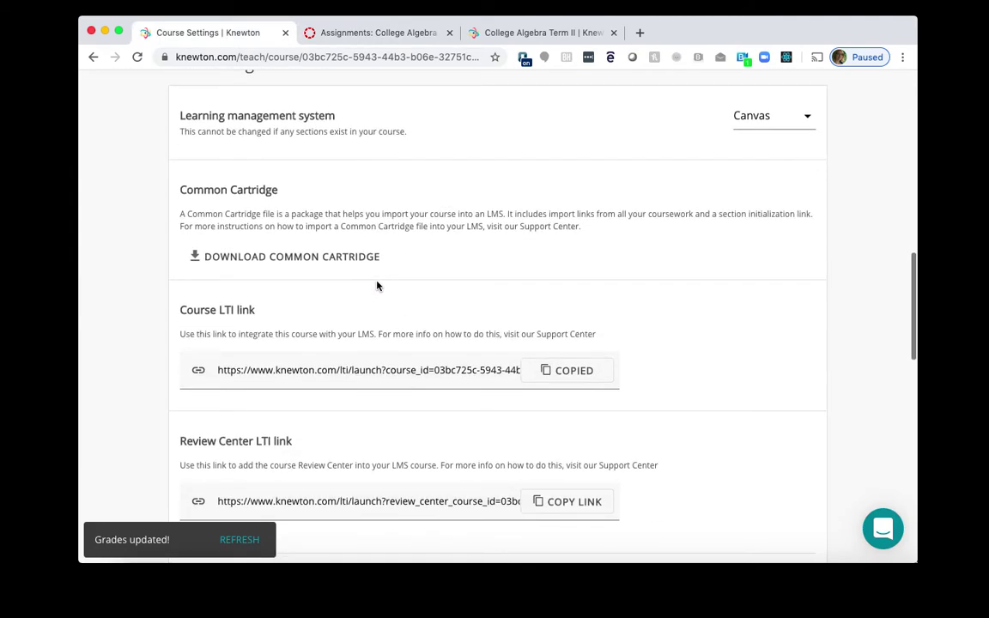
{"action": "scroll", "coordinate": [377, 286], "scroll_direction": "down", "scroll_amount": 2}
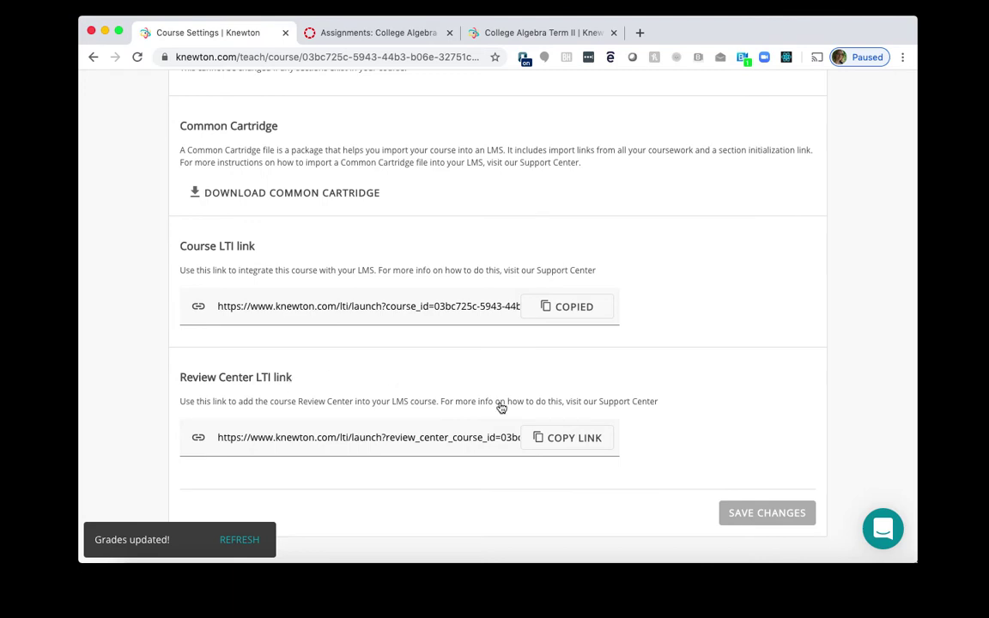
{"action": "left_click", "coordinate": [570, 439]}
Open the full edit page of the Canvas assignment College Algebra Term I Test Review Center.
{"action": "left_click", "coordinate": [314, 29]}
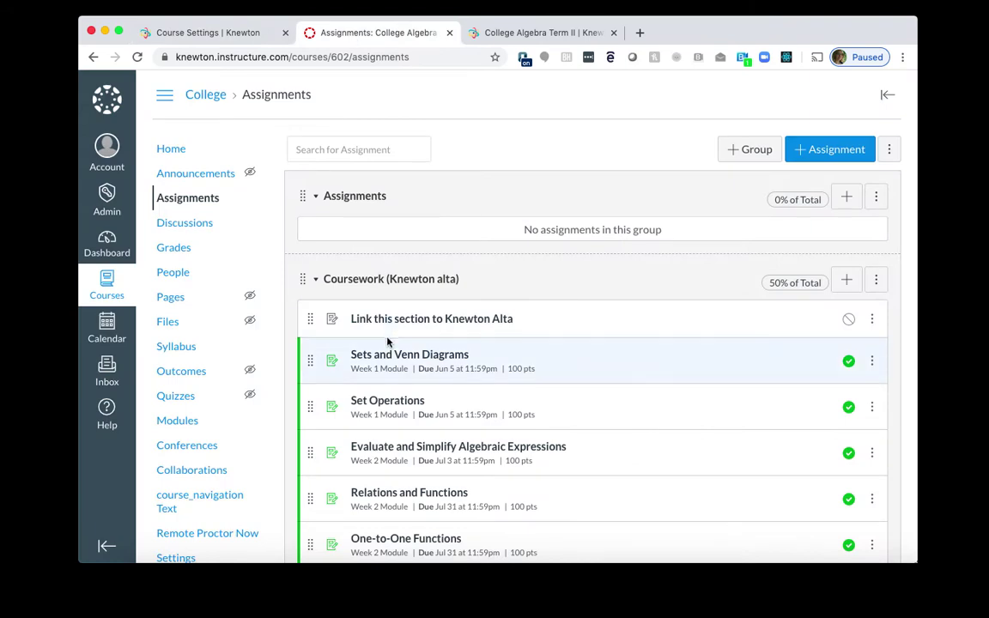
{"action": "scroll", "coordinate": [387, 341], "scroll_direction": "down", "scroll_amount": 3}
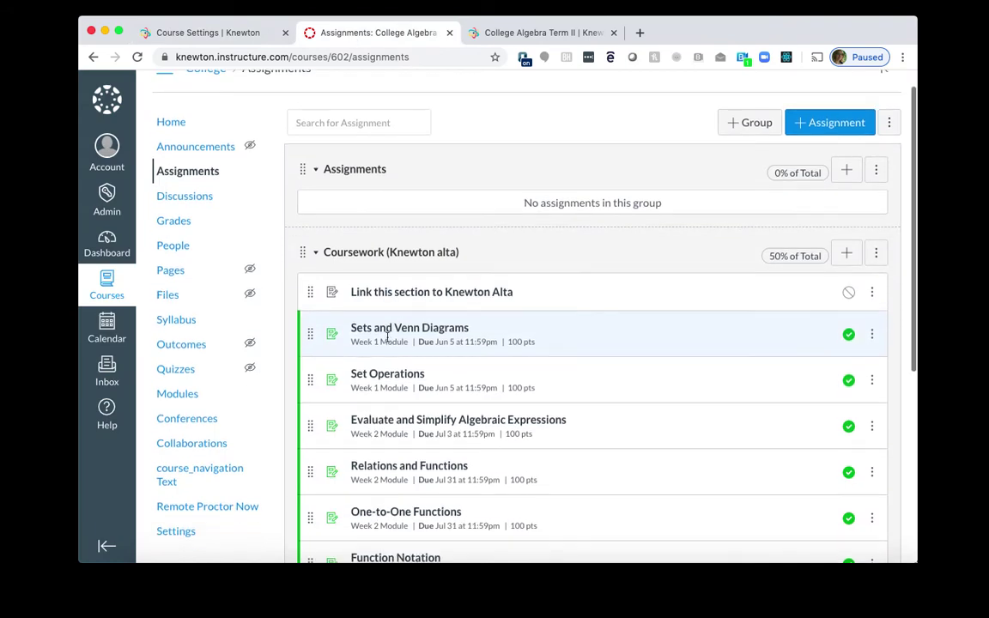
{"action": "scroll", "coordinate": [387, 341], "scroll_direction": "down", "scroll_amount": 6}
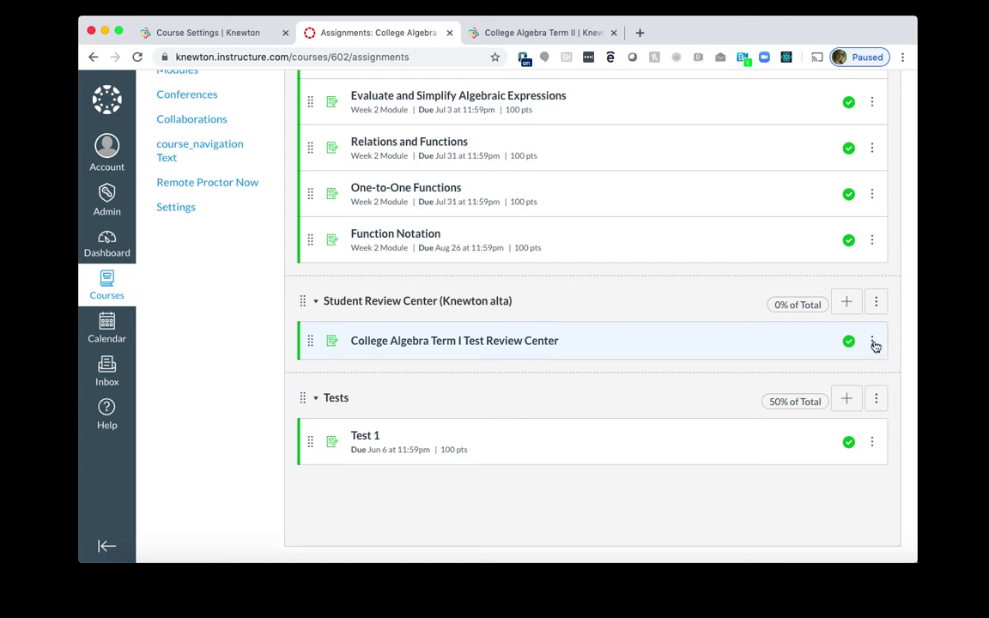
{"action": "left_click", "coordinate": [873, 343]}
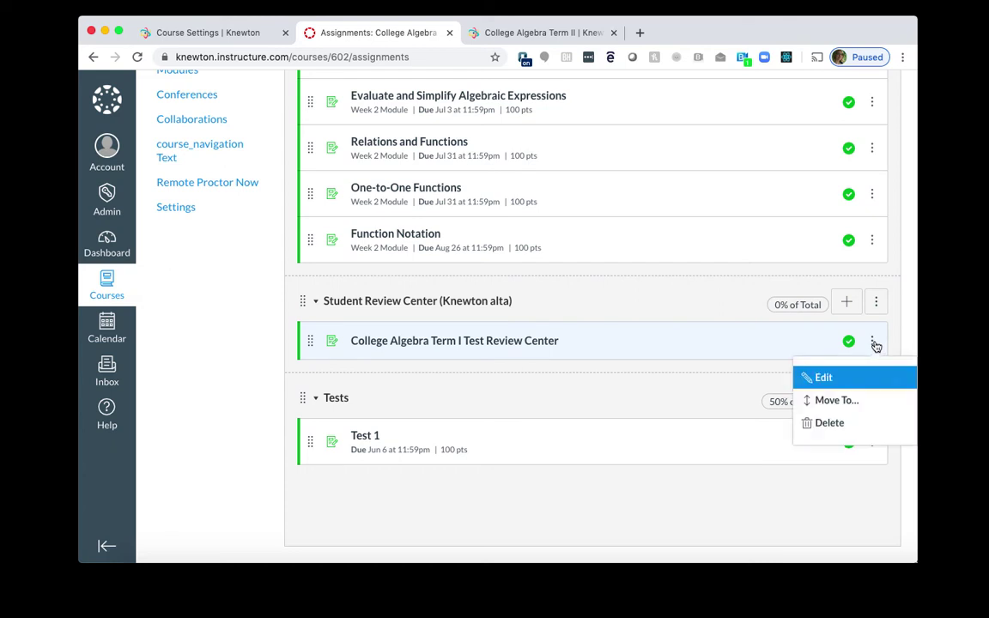
{"action": "left_click", "coordinate": [846, 379]}
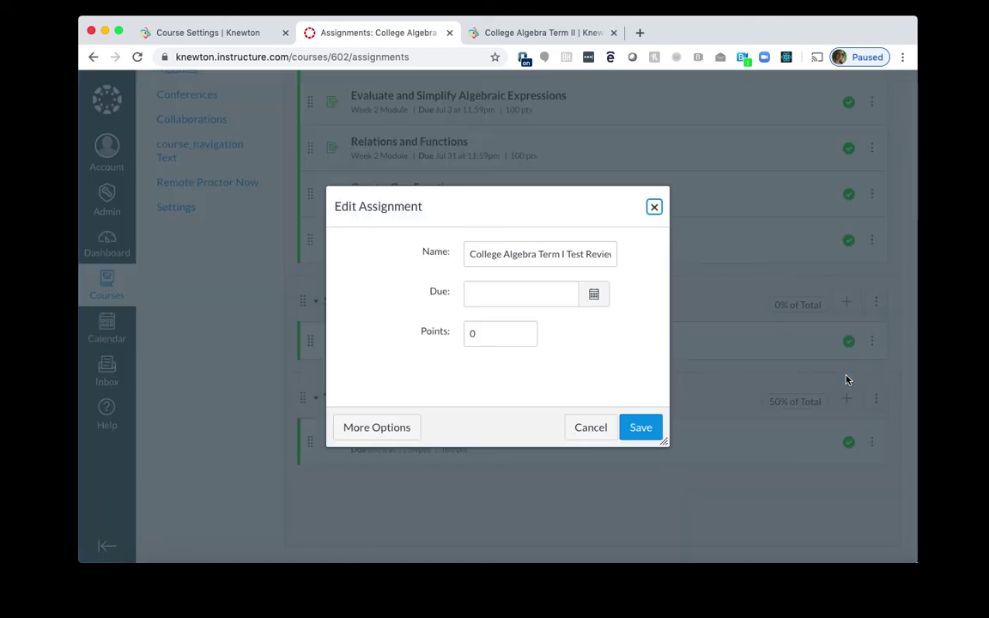
{"action": "left_click", "coordinate": [377, 428]}
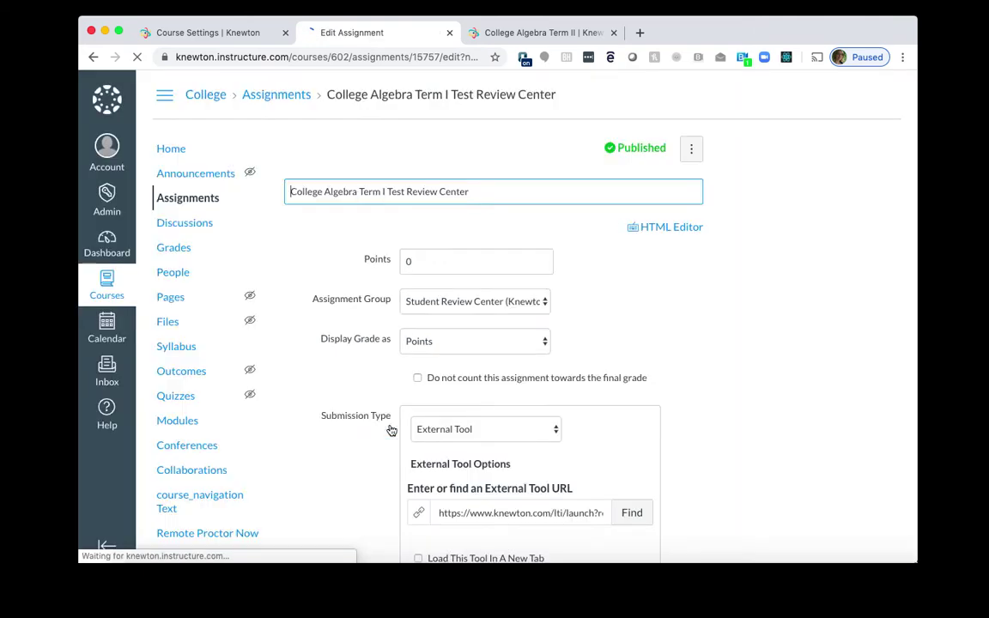
{"action": "scroll", "coordinate": [368, 321], "scroll_direction": "down", "scroll_amount": 4}
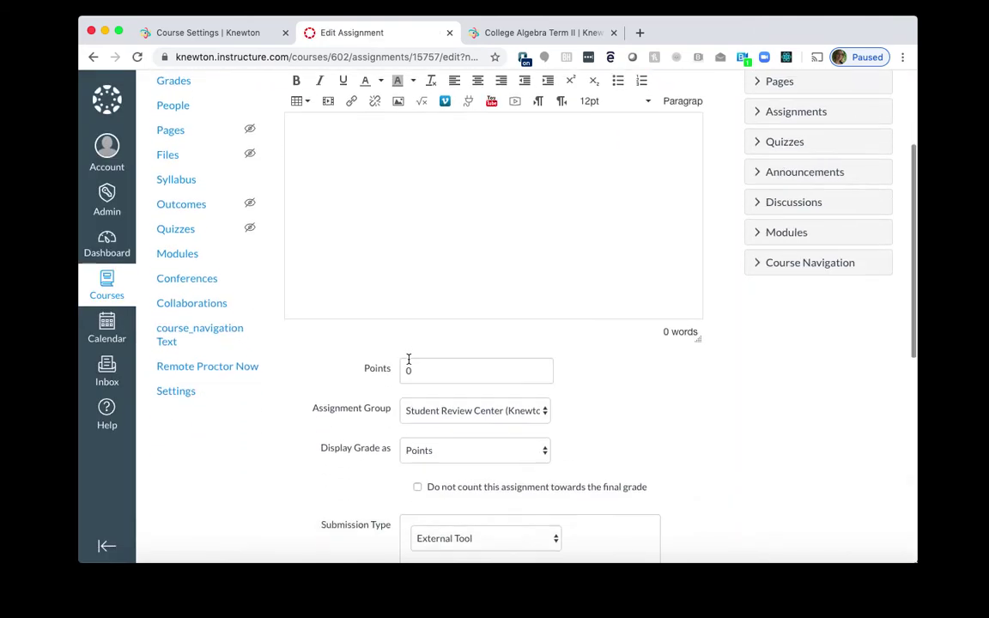
Replace the Test Review Center assignment's External Tool URL with the copied Review Center LTI link and save the assignment.
{"action": "scroll", "coordinate": [408, 359], "scroll_direction": "down", "scroll_amount": 7}
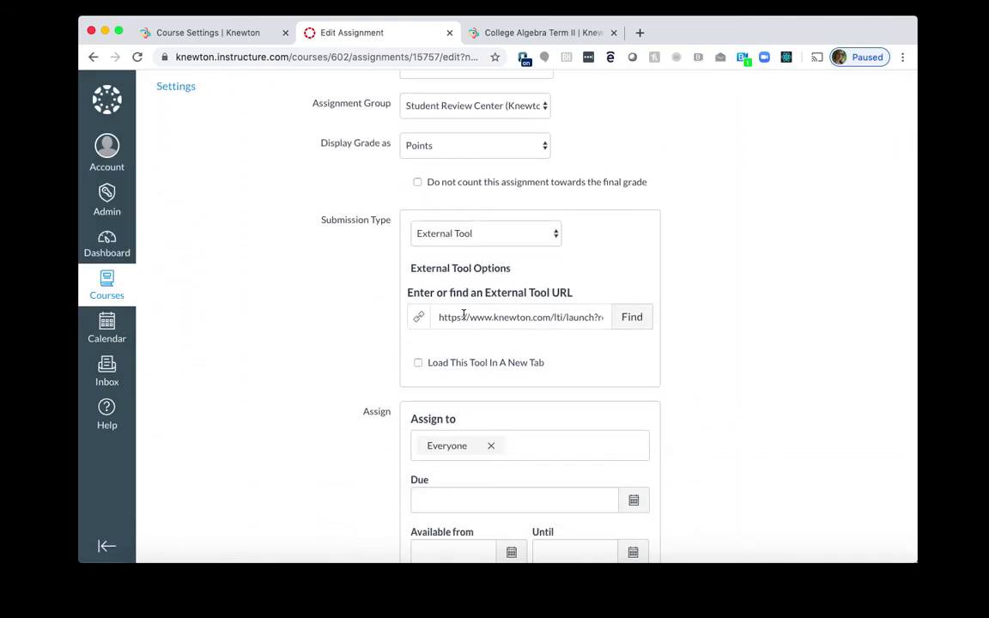
{"action": "left_click", "coordinate": [464, 316]}
{"action": "key", "text": "super+a"}
{"action": "key", "text": "BackSpace"}
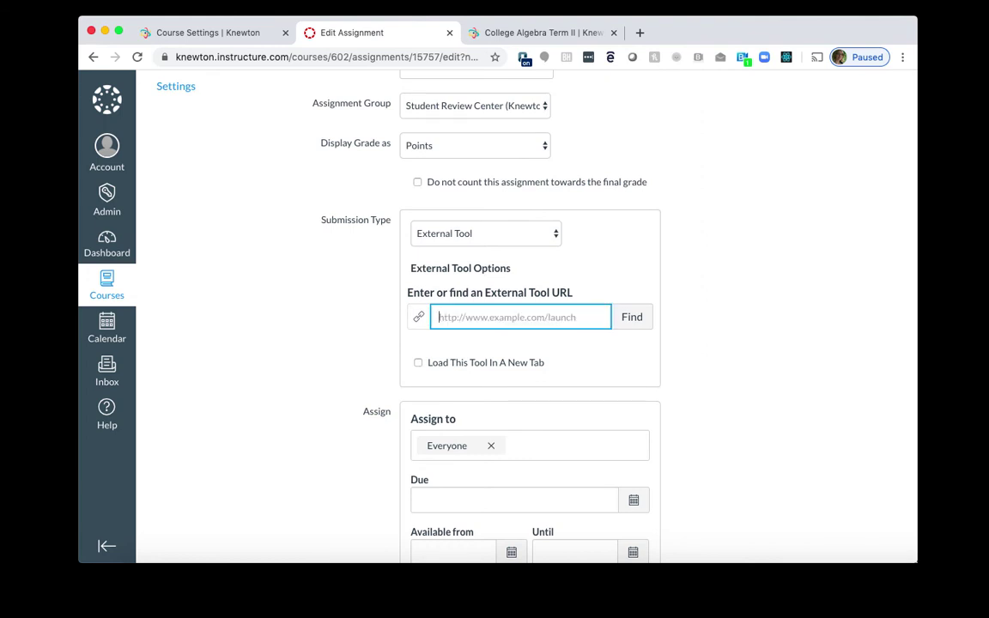
{"action": "key", "text": "super+v"}
{"action": "scroll", "coordinate": [802, 375], "scroll_direction": "down", "scroll_amount": 4}
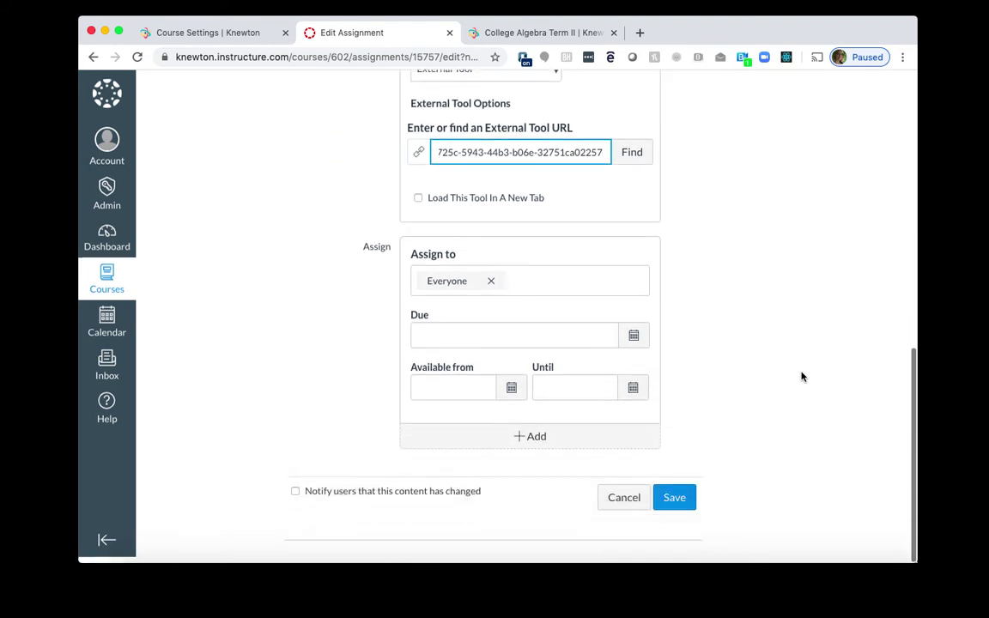
{"action": "left_click", "coordinate": [677, 500]}
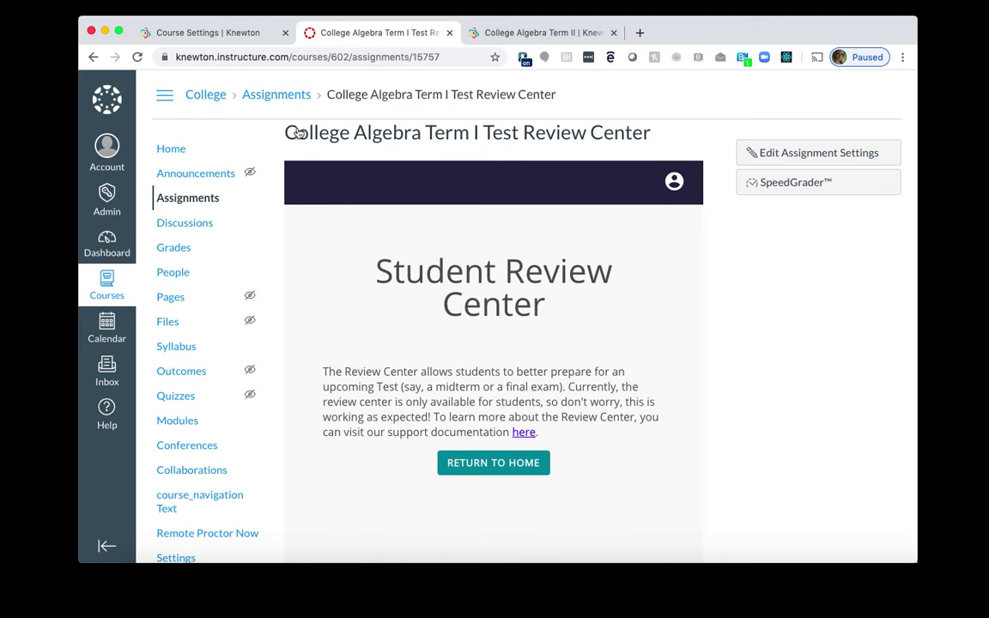
Launch the Sets and Venn Diagrams assignment from Canvas in a new tab and view its Knewton section and parent course.
{"action": "left_click", "coordinate": [196, 202]}
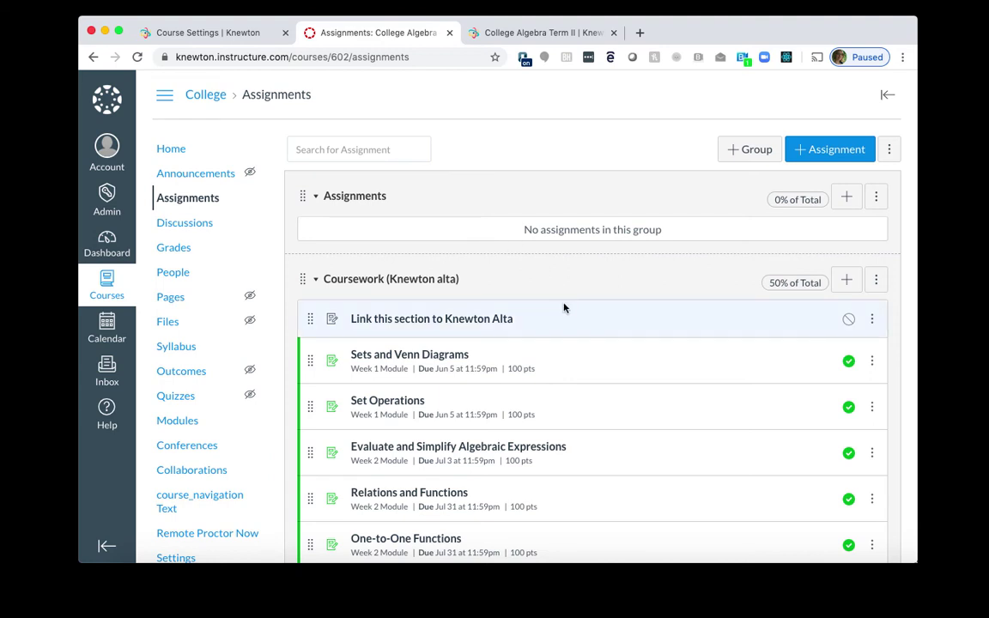
{"action": "left_click", "coordinate": [421, 356]}
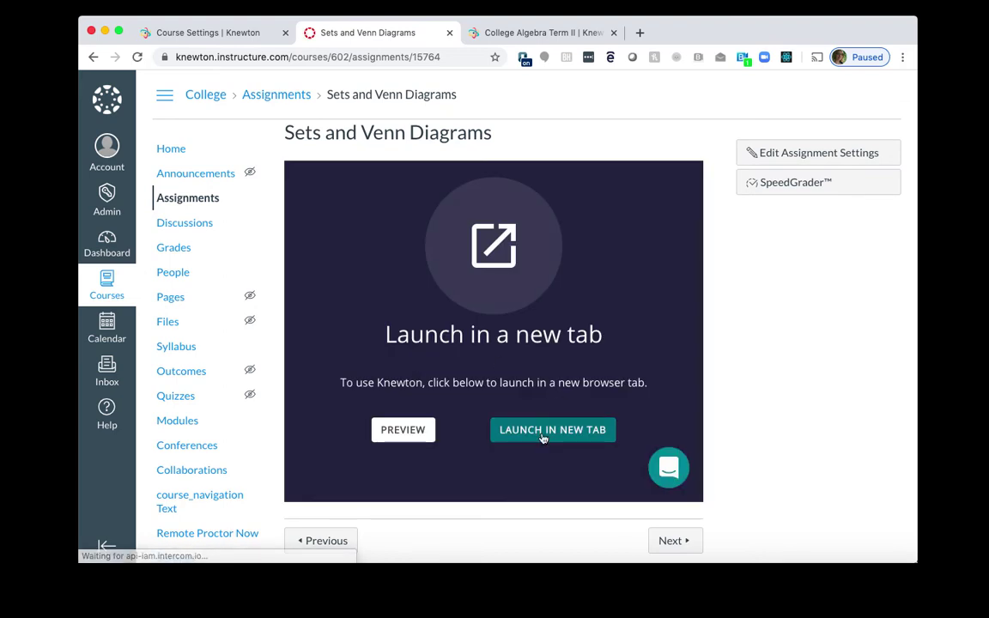
{"action": "left_click", "coordinate": [543, 434]}
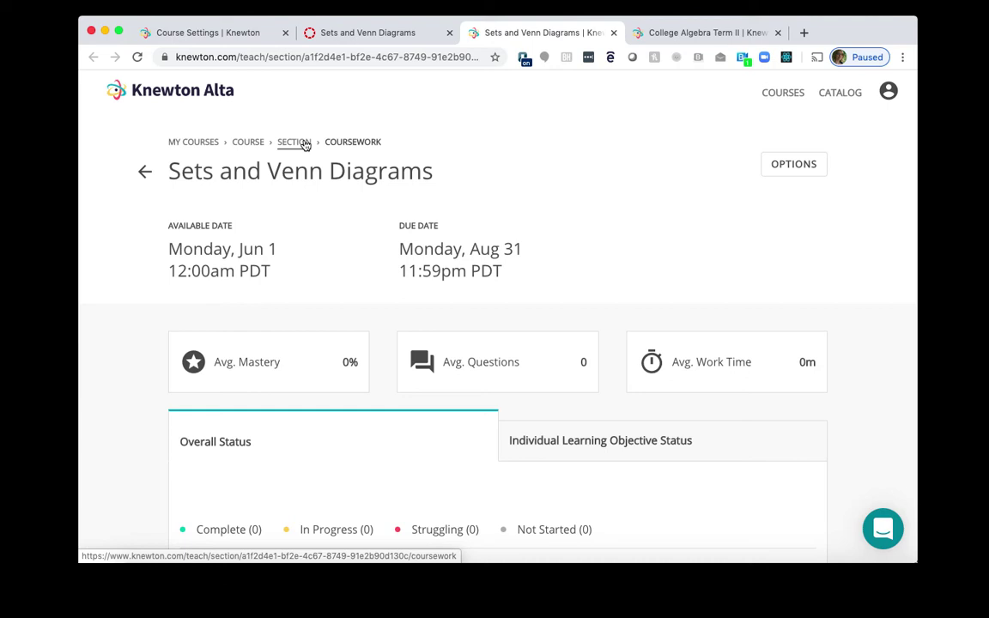
{"action": "left_click", "coordinate": [305, 146]}
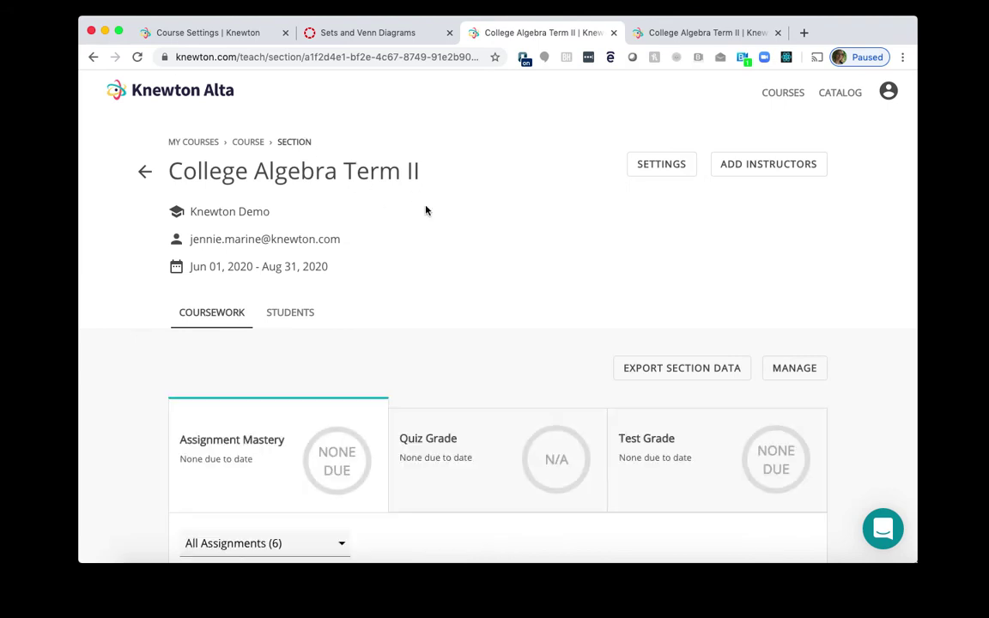
{"action": "left_click", "coordinate": [247, 139]}
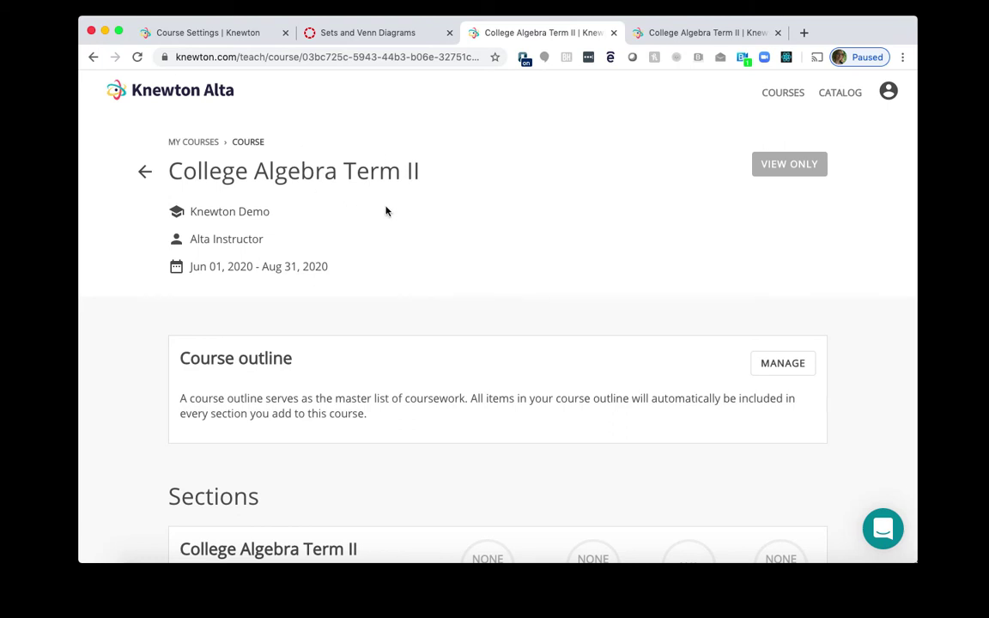
Preview the Set Operations assignment in the Canvas course's Student View, then leave Student View.
{"action": "left_click", "coordinate": [353, 33]}
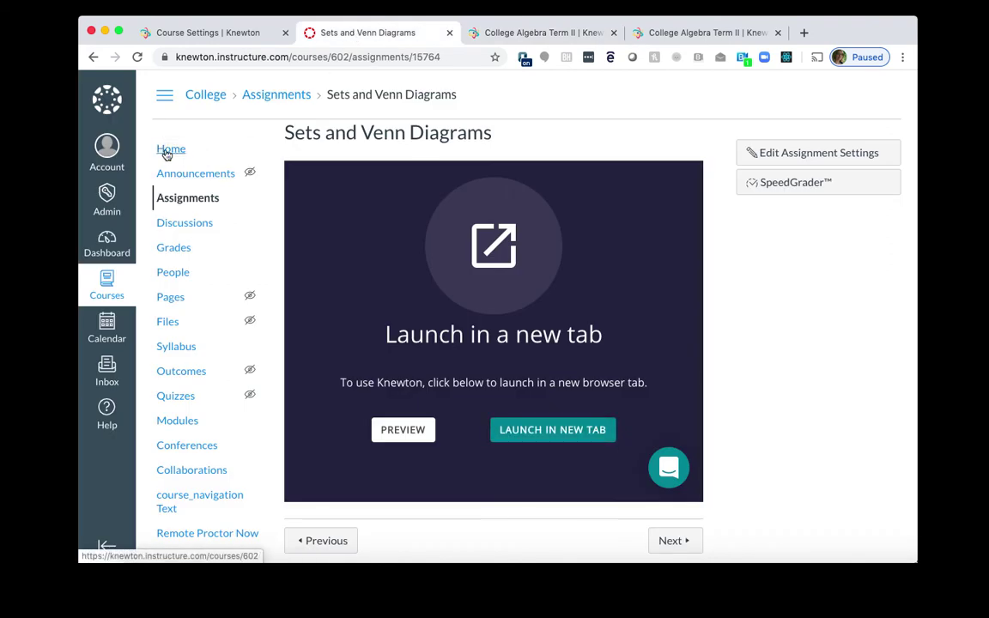
{"action": "scroll", "coordinate": [169, 257], "scroll_direction": "down", "scroll_amount": 1}
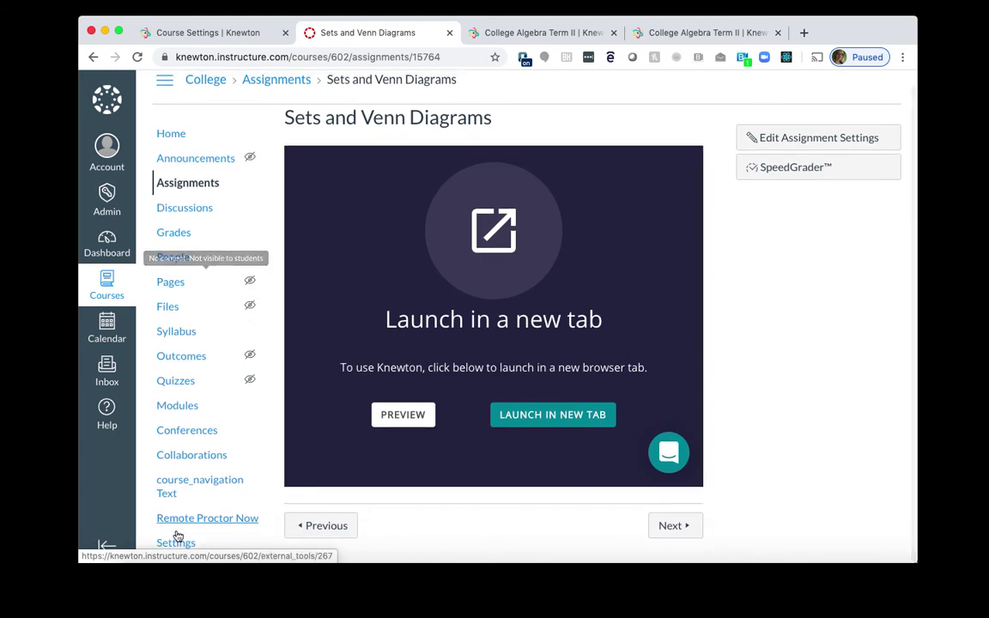
{"action": "left_click", "coordinate": [176, 543]}
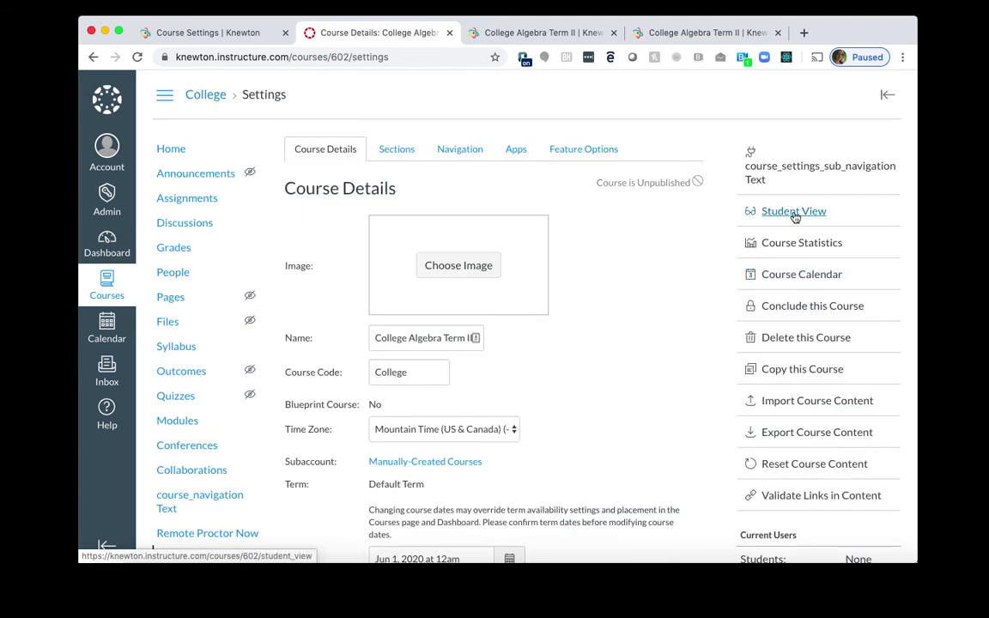
{"action": "left_click", "coordinate": [796, 215]}
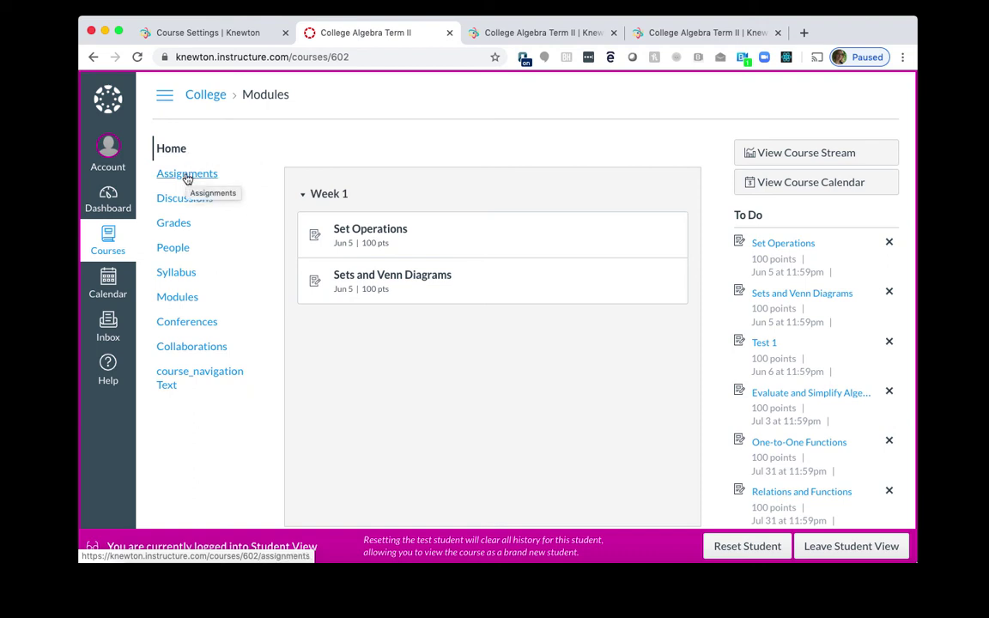
{"action": "left_click", "coordinate": [362, 229]}
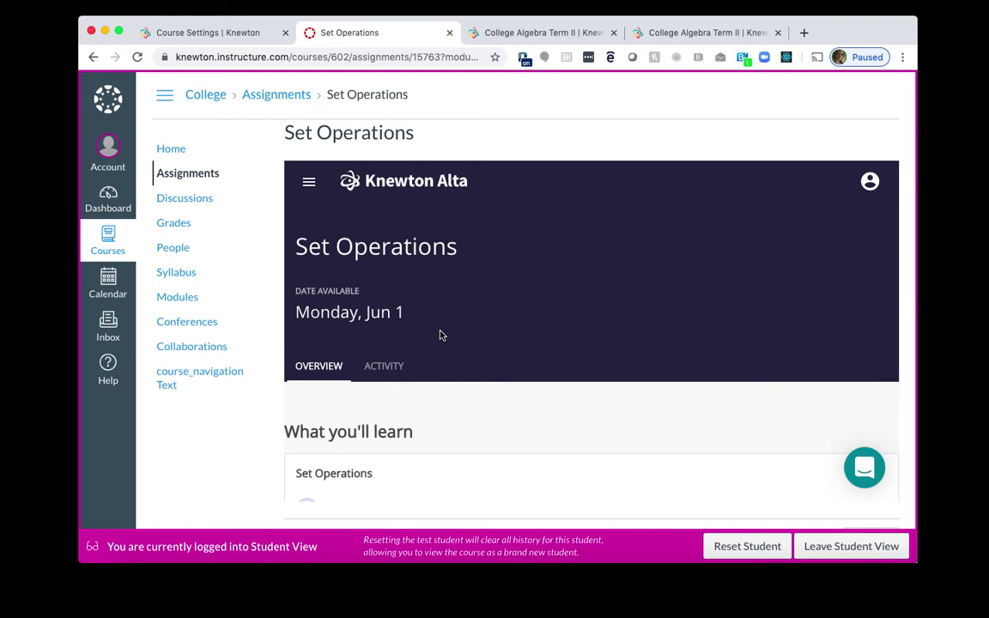
{"action": "left_click", "coordinate": [810, 549]}
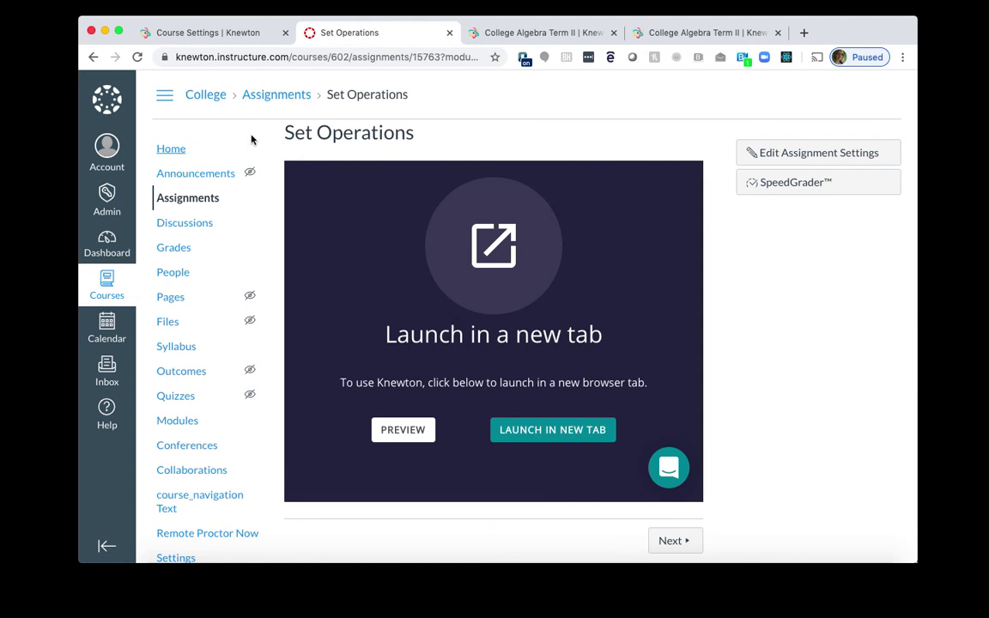
Open the Canvas course calendar at June 2020 and move the Set Operations assignment to June 9.
{"action": "left_click", "coordinate": [172, 149]}
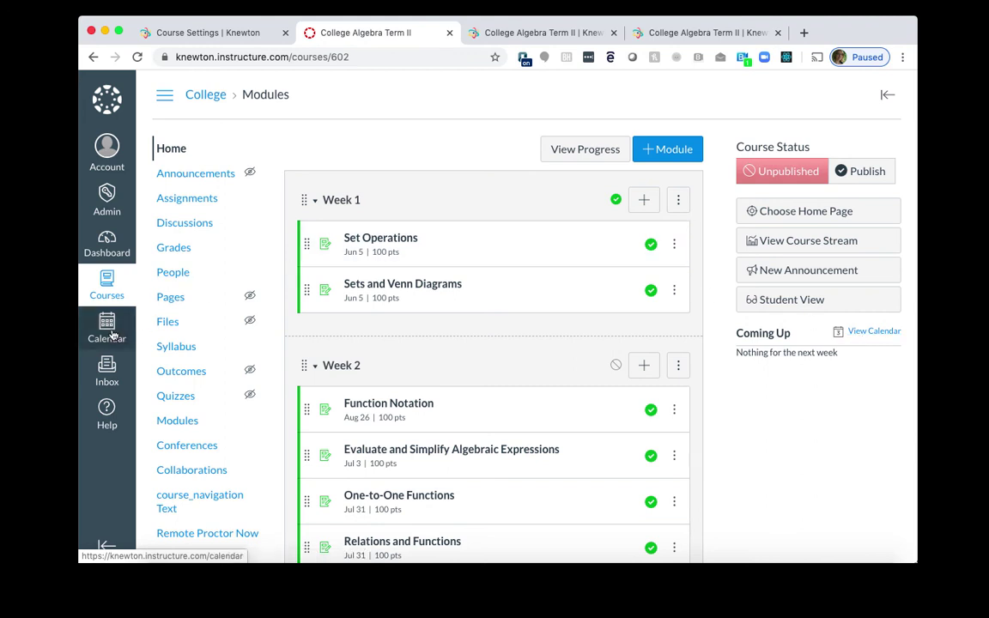
{"action": "left_click", "coordinate": [885, 339]}
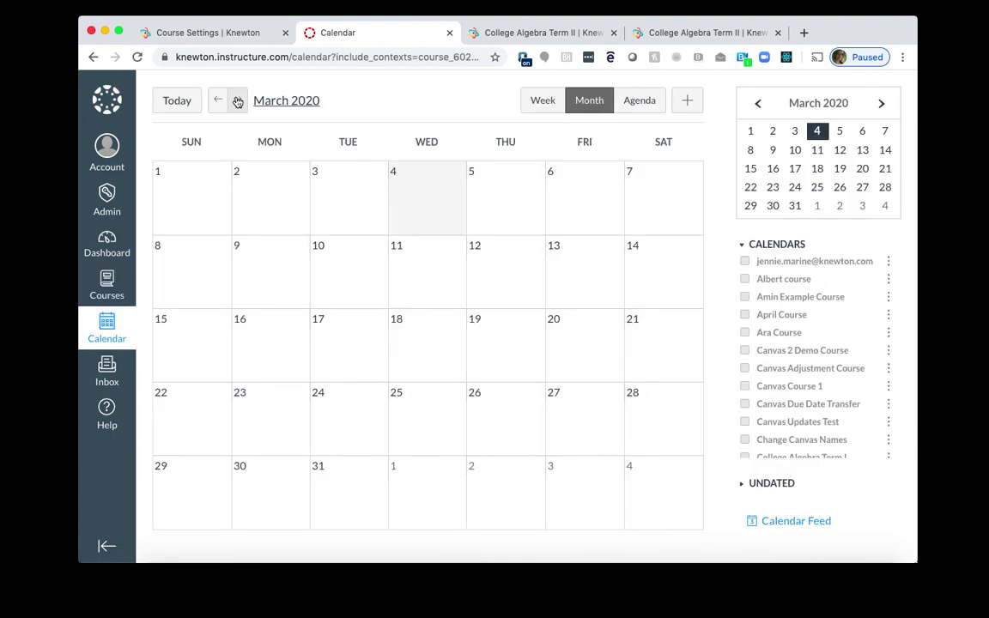
{"action": "left_click", "coordinate": [238, 100]}
{"action": "left_click", "coordinate": [238, 102]}
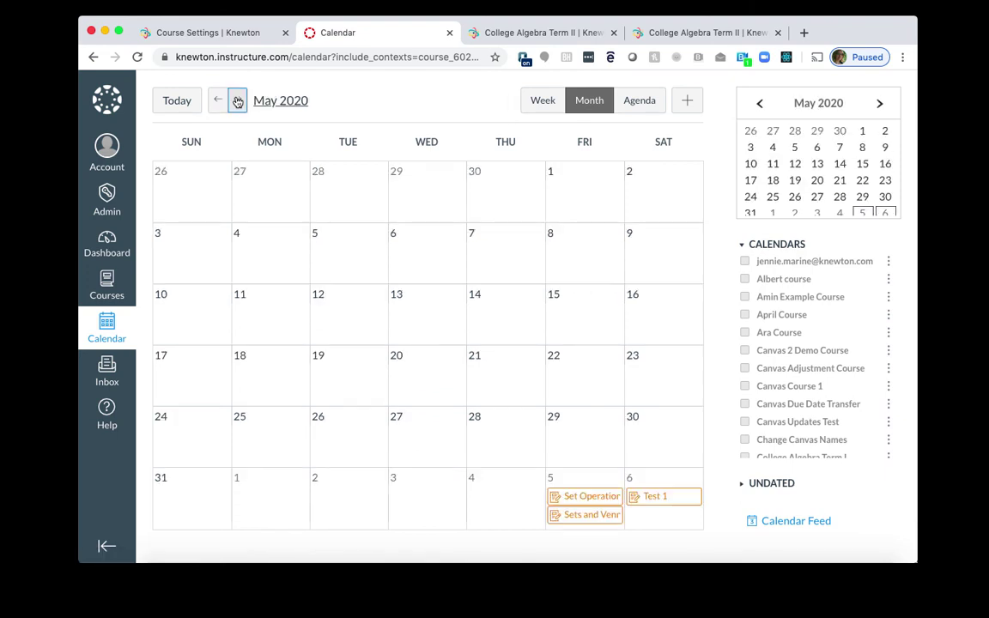
{"action": "left_click", "coordinate": [238, 101]}
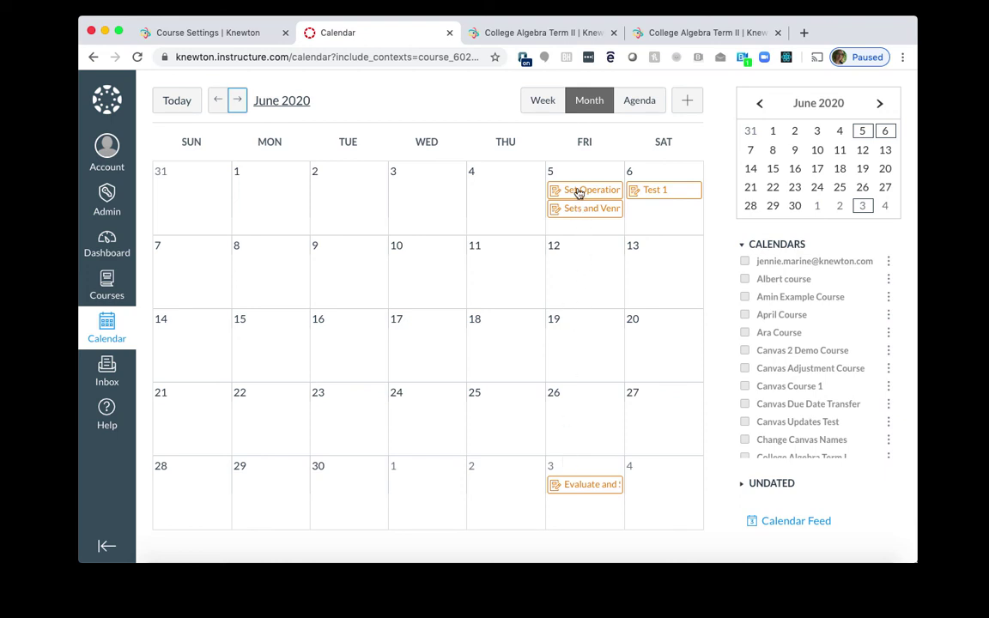
{"action": "left_click_drag", "start_coordinate": [579, 193], "coordinate": [354, 273]}
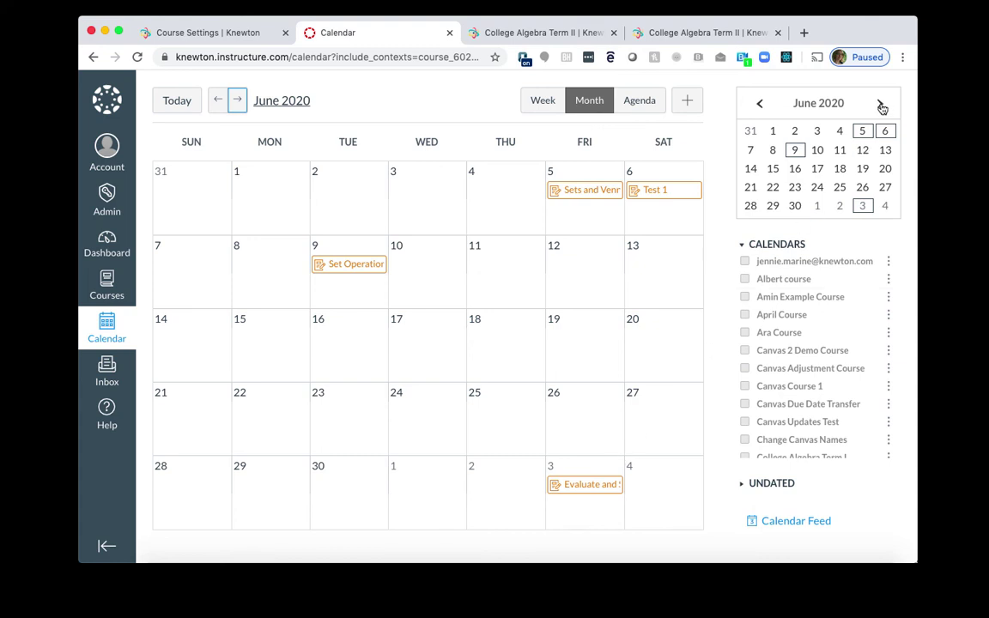
Move the Evaluate and Simplify Algebraic Expressions assignment to July 7, 2020 and show the July calendar.
{"action": "left_click", "coordinate": [881, 105]}
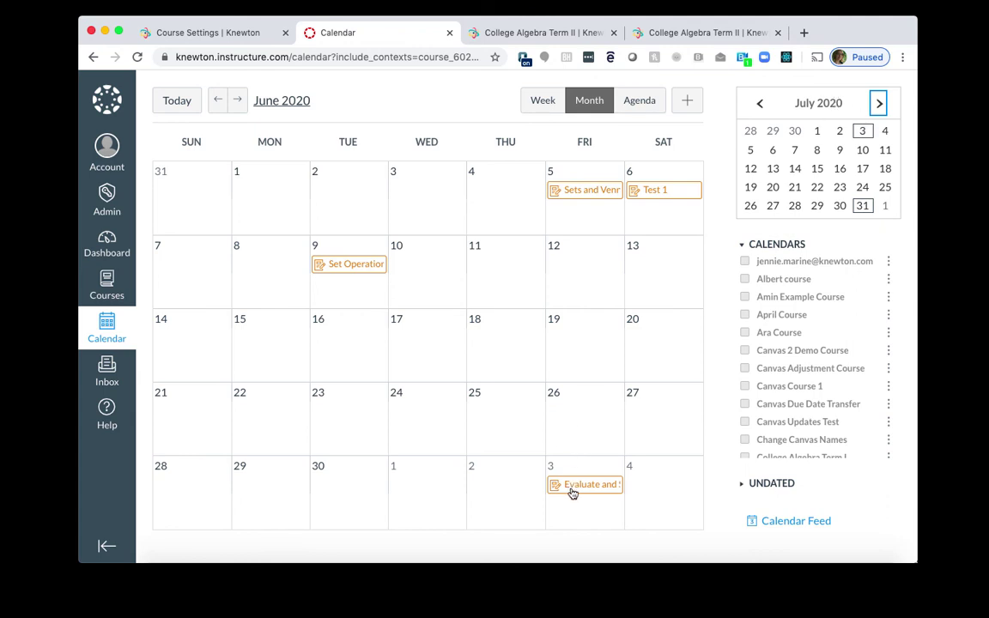
{"action": "left_click_drag", "start_coordinate": [573, 493], "coordinate": [797, 153]}
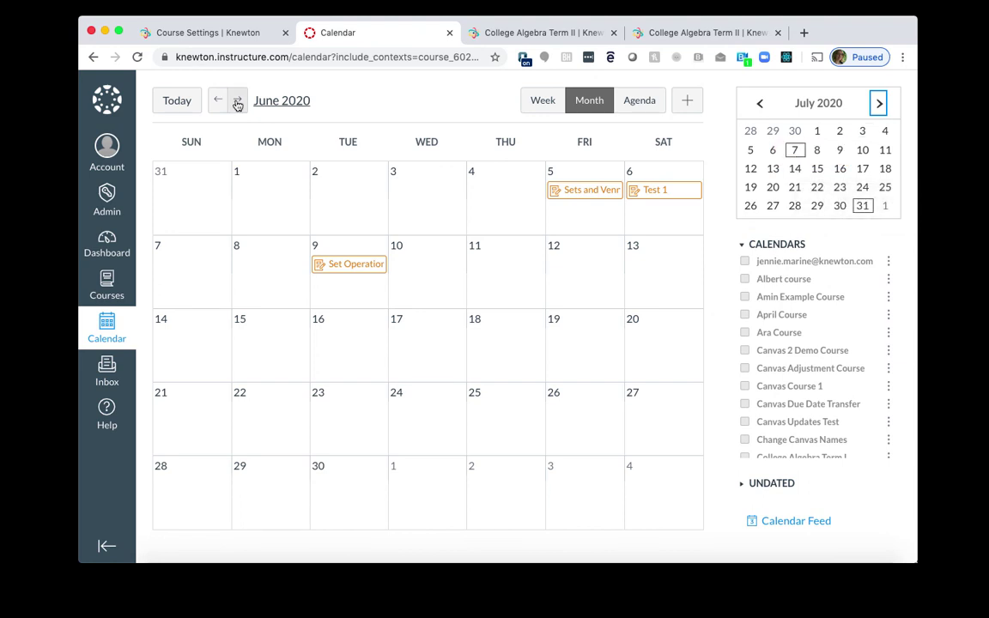
{"action": "left_click", "coordinate": [237, 101]}
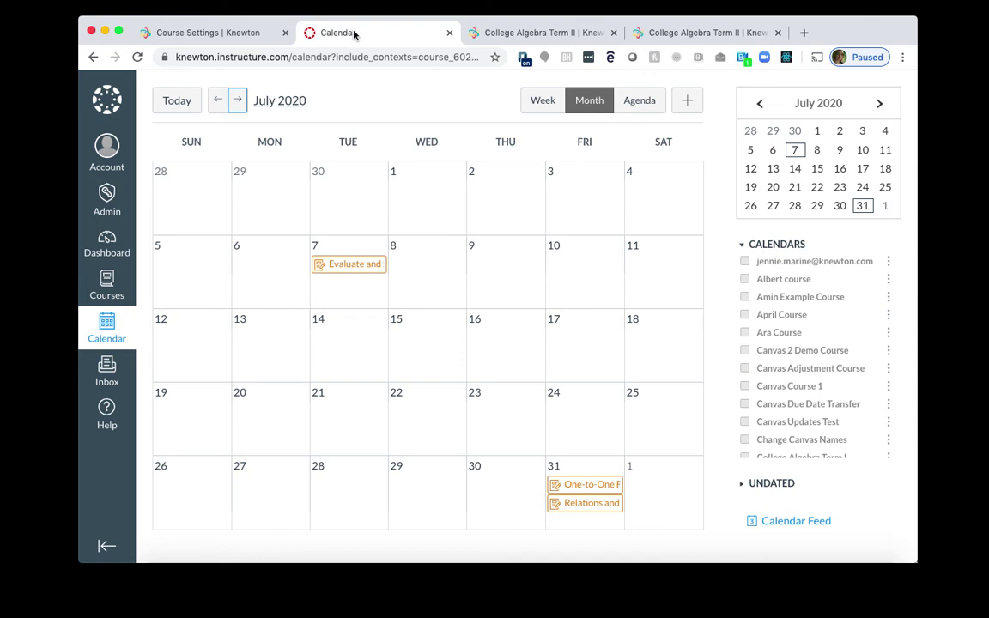
Switch to the Knewton Alta course settings, return to the College Algebra Term II course and open its course outline for managing.
{"action": "left_click", "coordinate": [207, 34]}
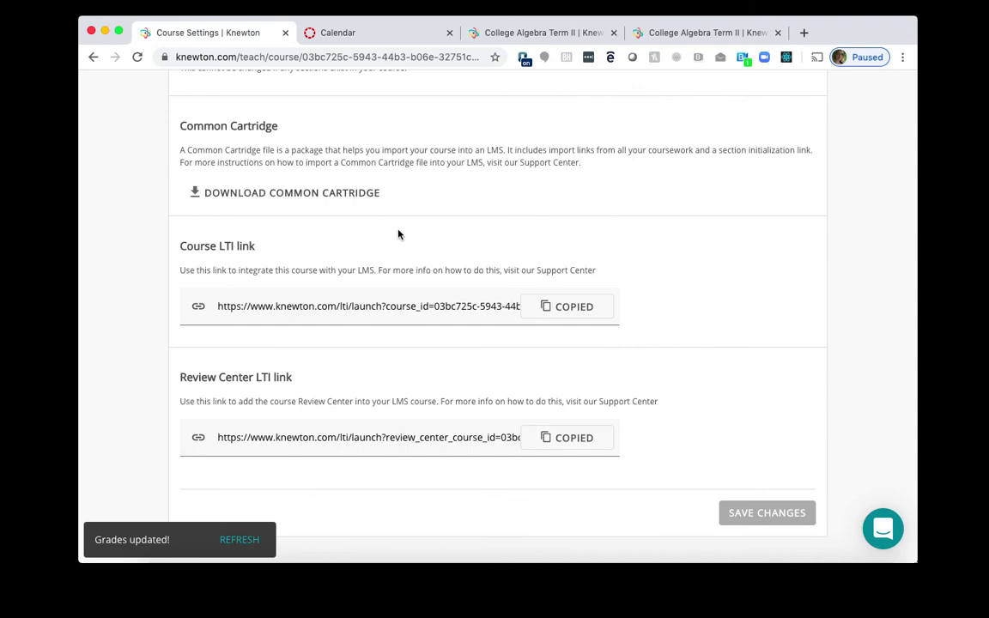
{"action": "scroll", "coordinate": [398, 234], "scroll_direction": "up", "scroll_amount": 15}
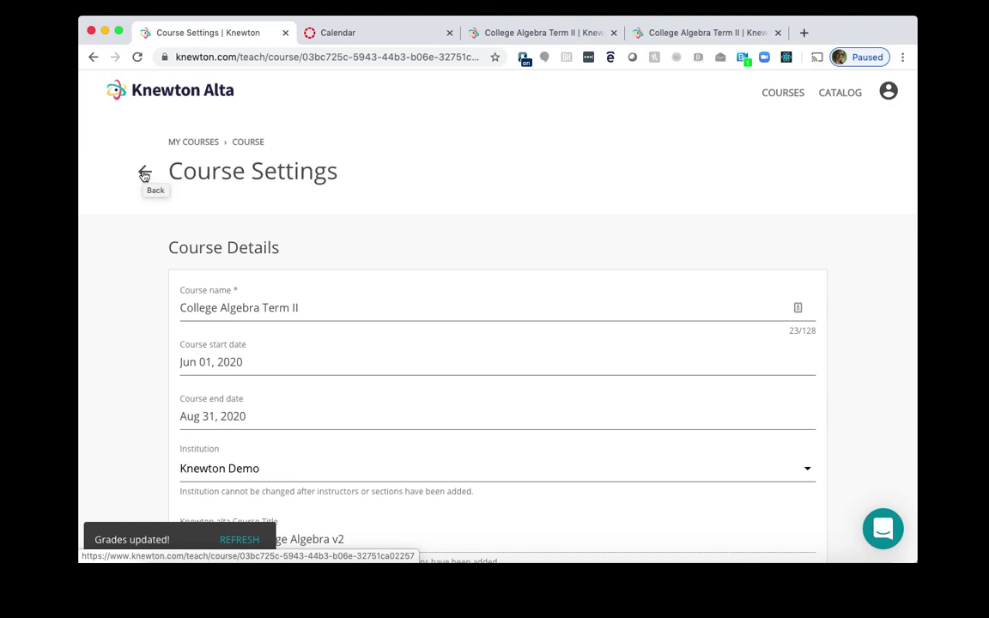
{"action": "left_click", "coordinate": [144, 173]}
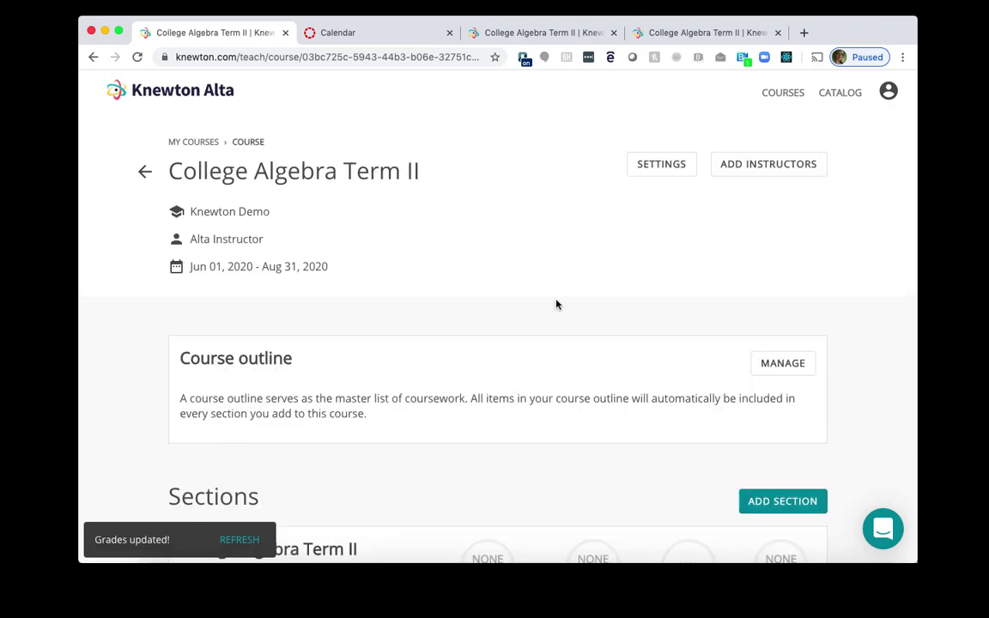
{"action": "left_click", "coordinate": [792, 364]}
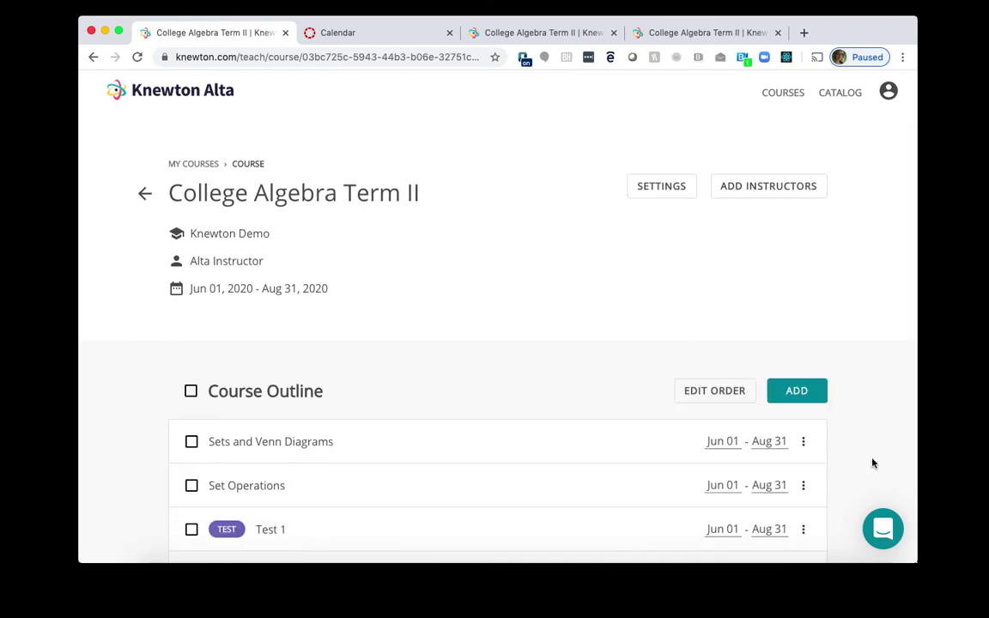
Set the end date of Sets and Venn Diagrams in the course outline to Aug 28, 2020.
{"action": "left_click", "coordinate": [773, 441]}
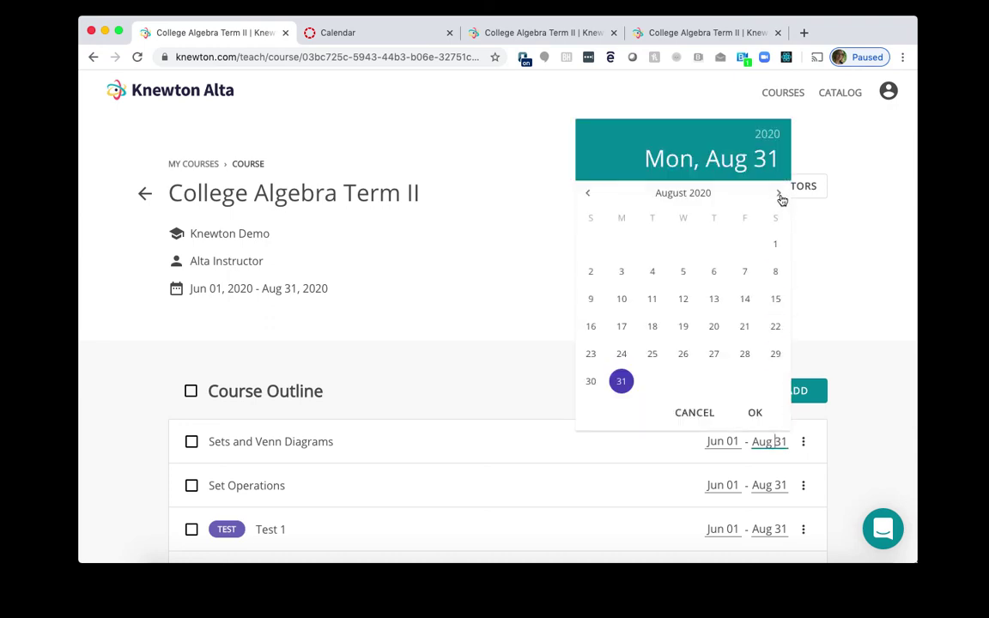
{"action": "left_click", "coordinate": [743, 354]}
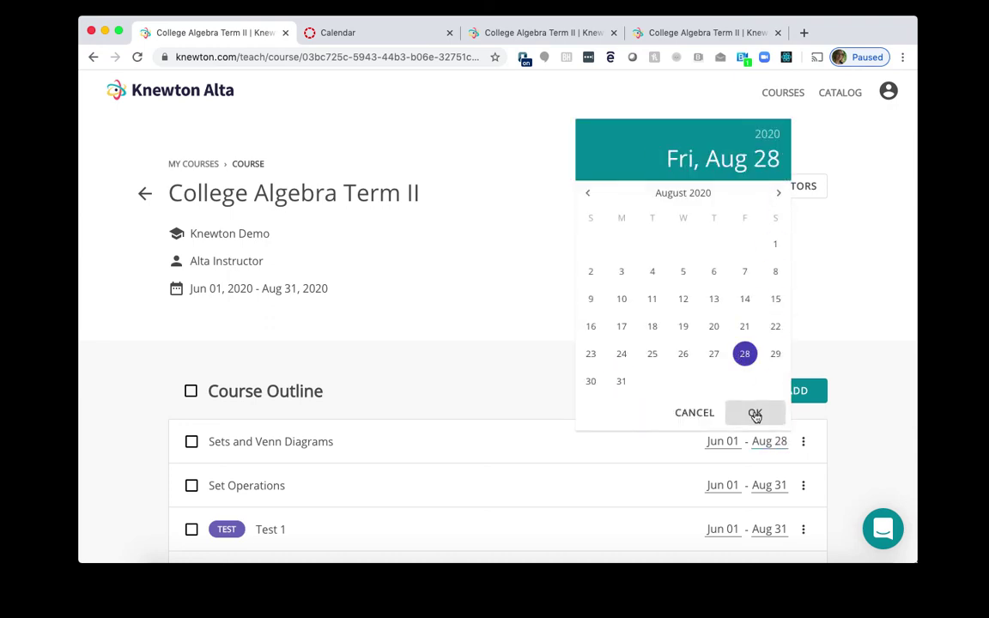
{"action": "left_click", "coordinate": [755, 413]}
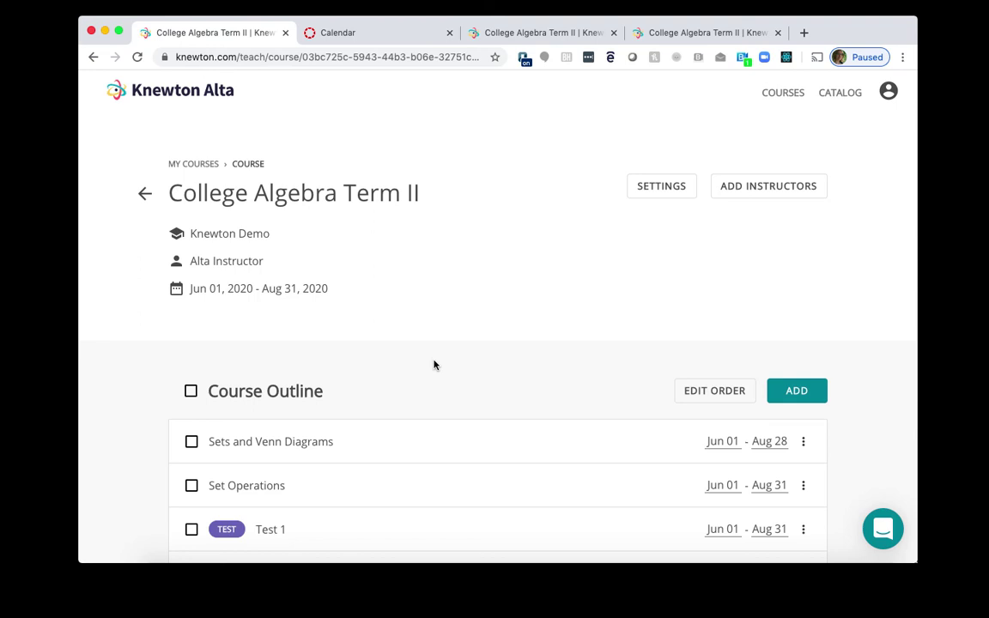
Set the end date of Sets and Venn Diagrams, Set Operations, and Evaluate and Simplify Algebraic Expressions to Jul 31, 2020 for all sections.
{"action": "left_click", "coordinate": [191, 442]}
{"action": "left_click", "coordinate": [192, 485]}
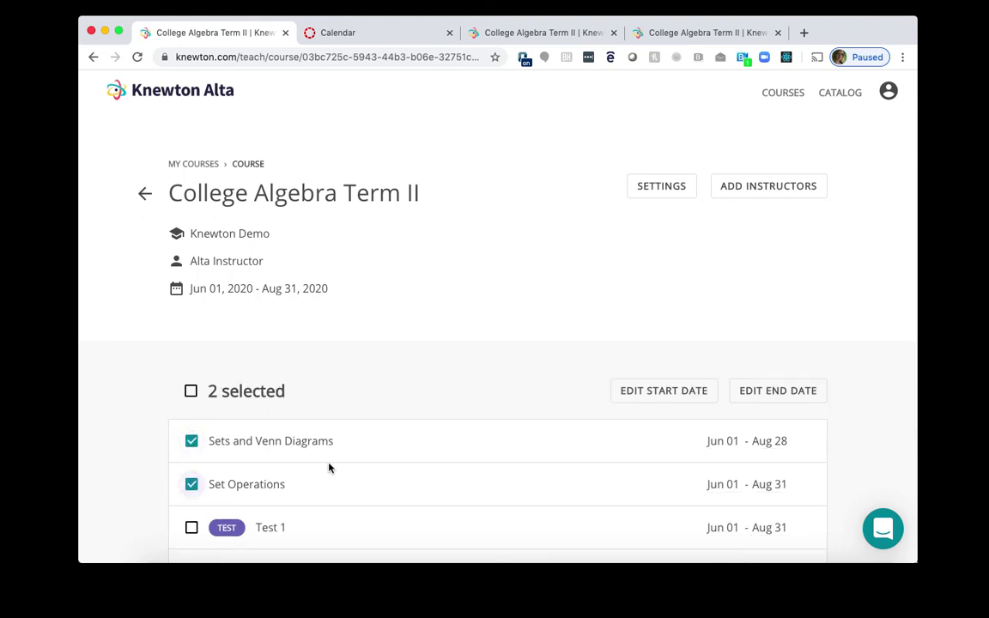
{"action": "scroll", "coordinate": [329, 468], "scroll_direction": "down", "scroll_amount": 2}
{"action": "left_click", "coordinate": [191, 488]}
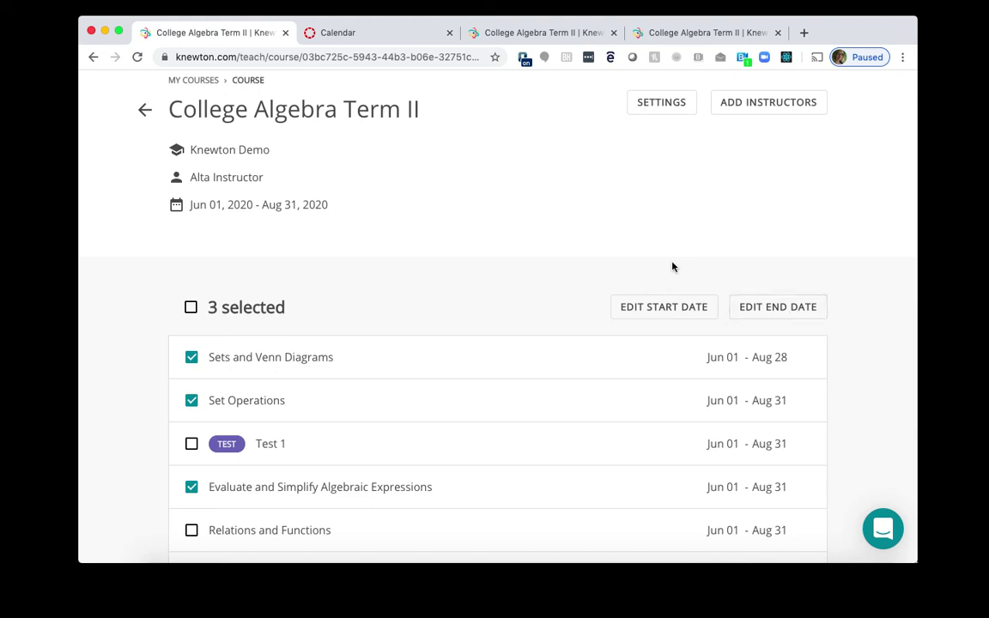
{"action": "left_click", "coordinate": [790, 309]}
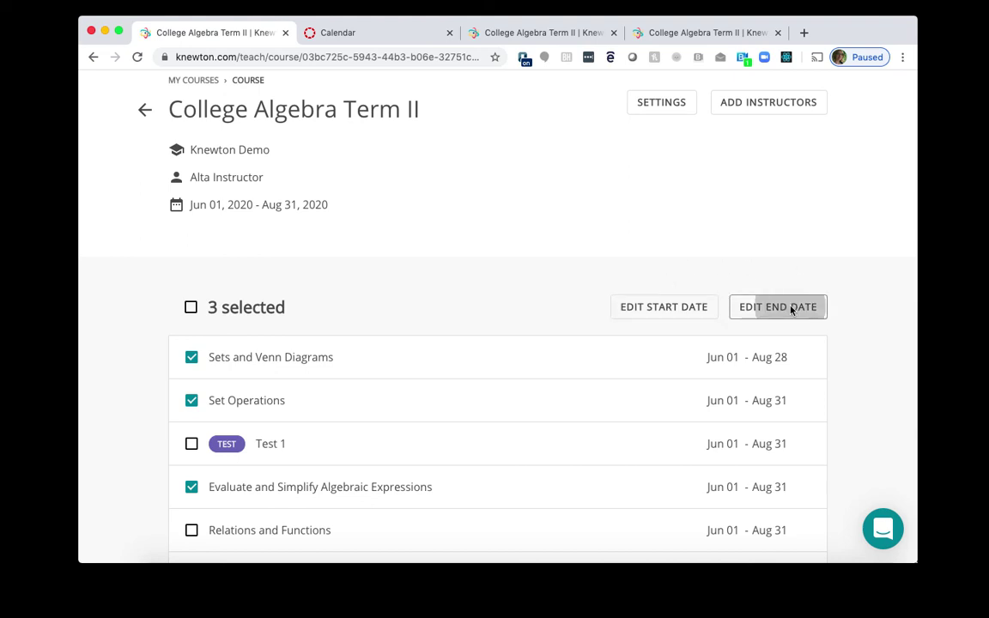
{"action": "left_click", "coordinate": [815, 144]}
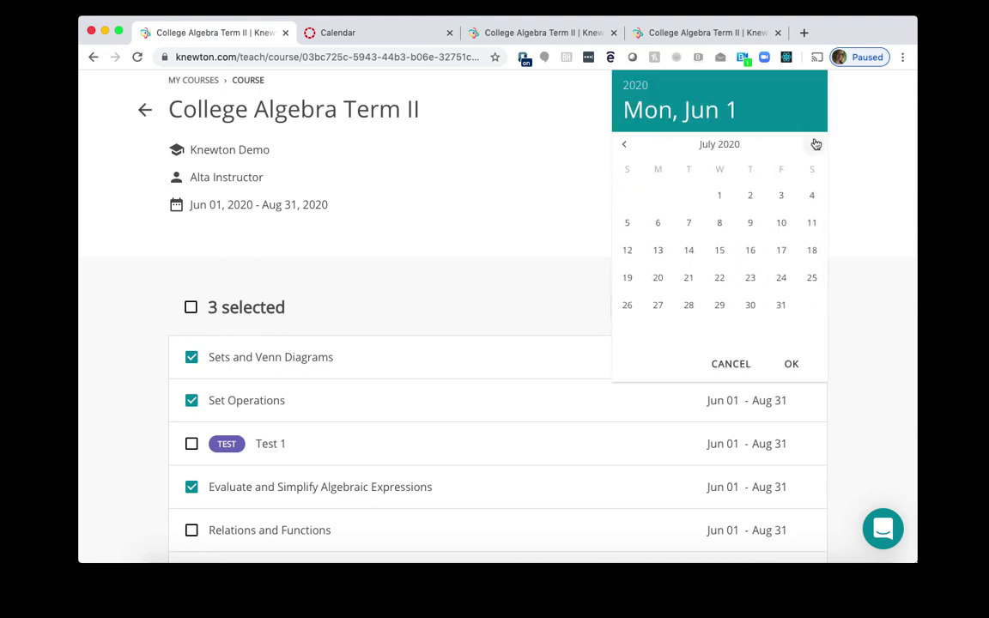
{"action": "left_click", "coordinate": [783, 311]}
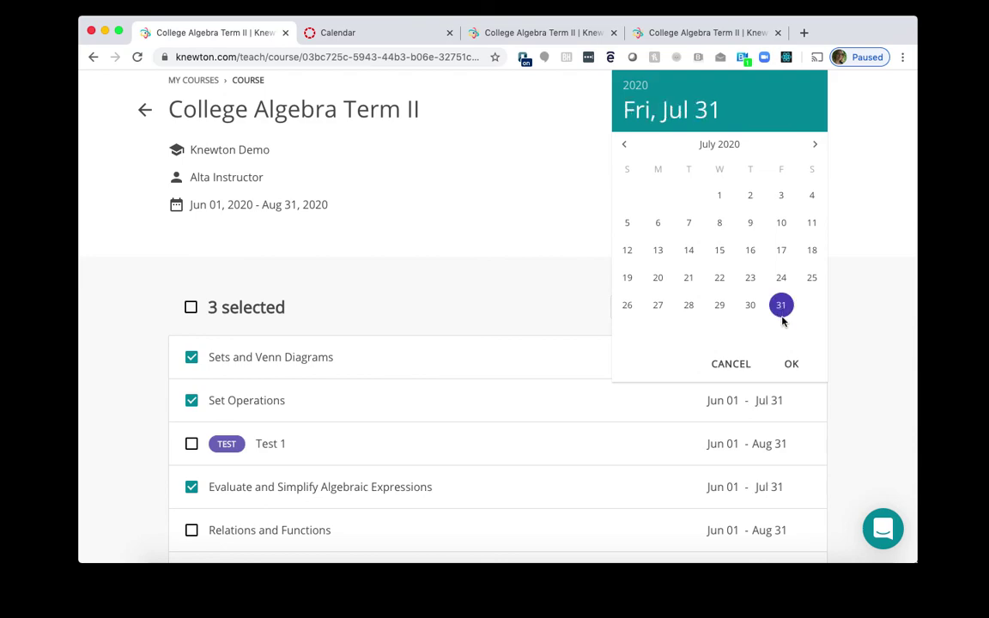
{"action": "left_click", "coordinate": [792, 364]}
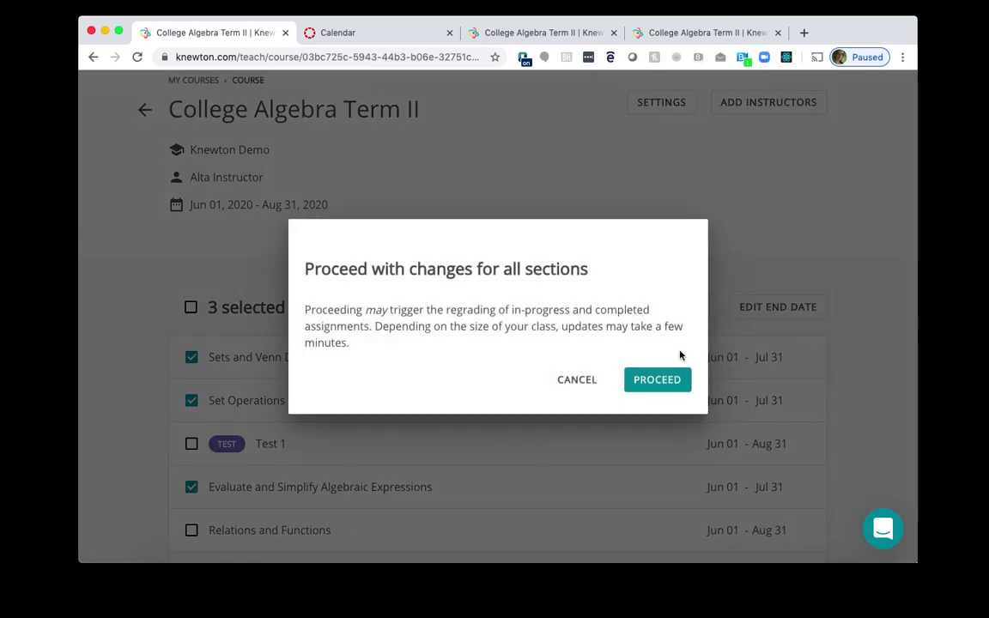
{"action": "left_click", "coordinate": [657, 383]}
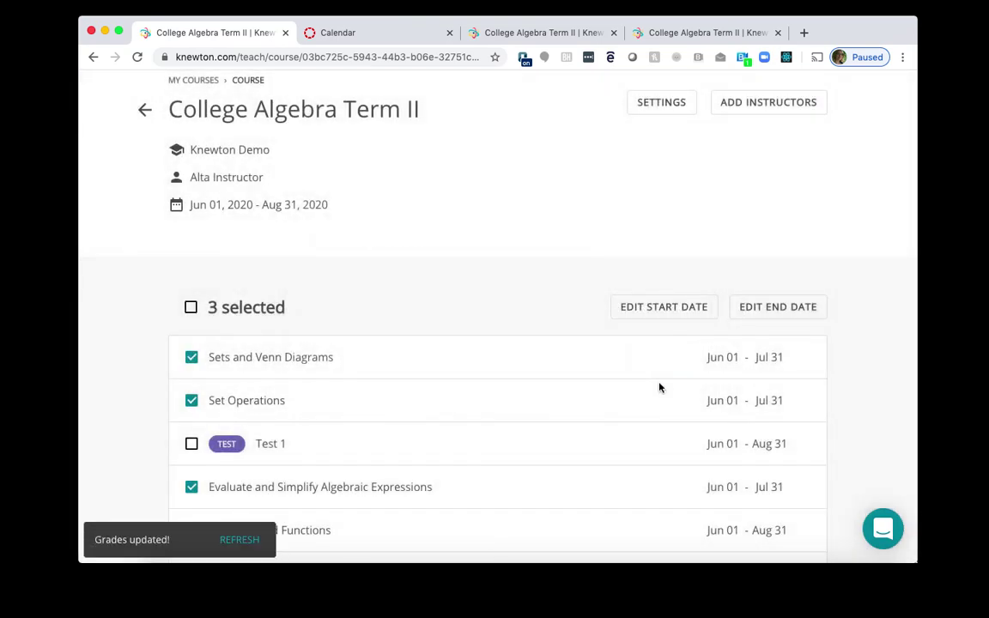